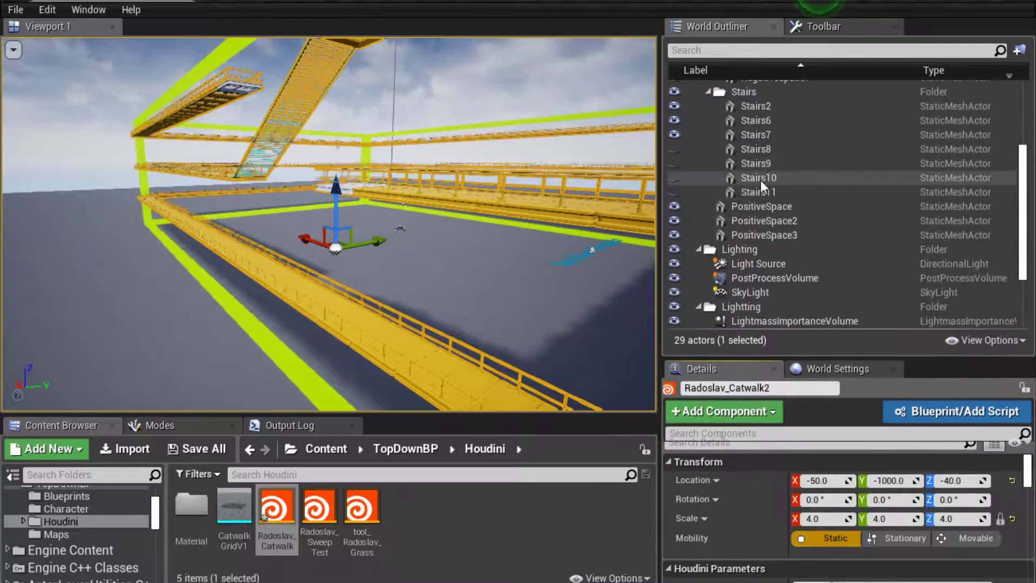
Make the hidden Stairs10 and NegativeSpace6 actors visible in the level
{"action": "left_click", "coordinate": [674, 175]}
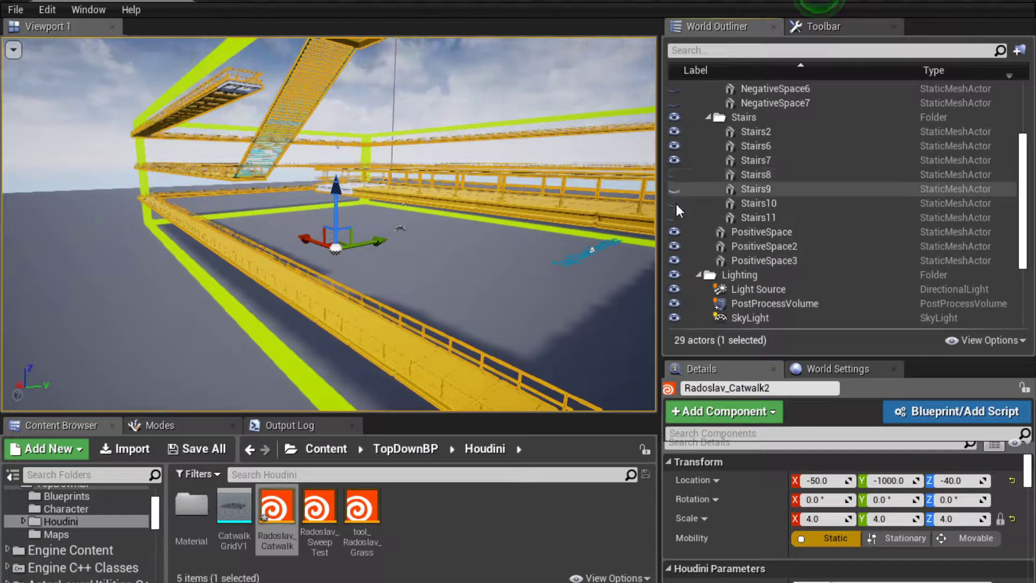
{"action": "left_click", "coordinate": [674, 203]}
{"action": "scroll", "coordinate": [717, 162], "scroll_direction": "up", "scroll_amount": 3}
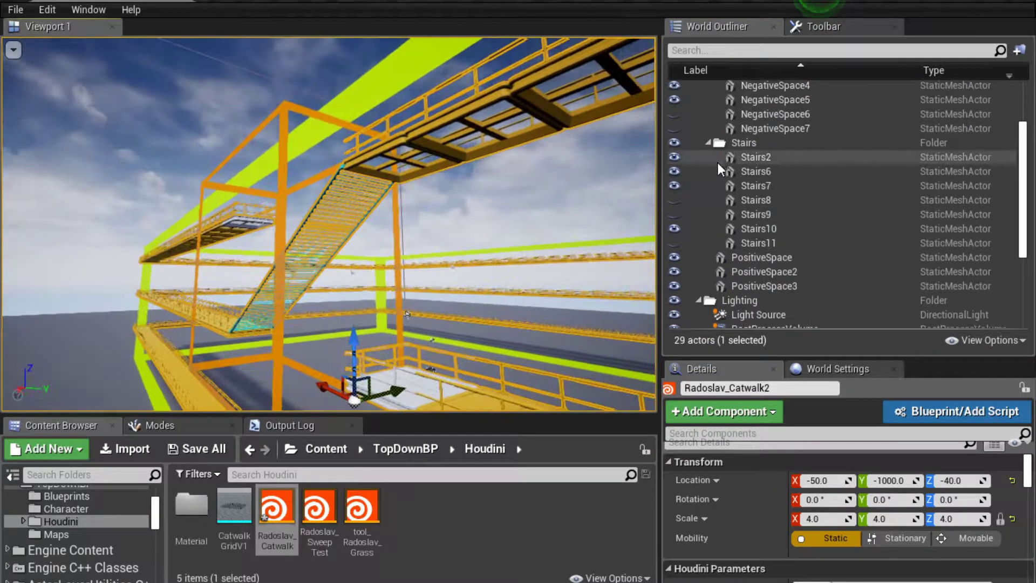
{"action": "left_click", "coordinate": [675, 140]}
Select Stairs10 and stretch it vertically to a Z scale of -13.0
{"action": "right_click_drag", "start_coordinate": [261, 180], "coordinate": [352, 209]}
{"action": "left_click", "coordinate": [344, 173]}
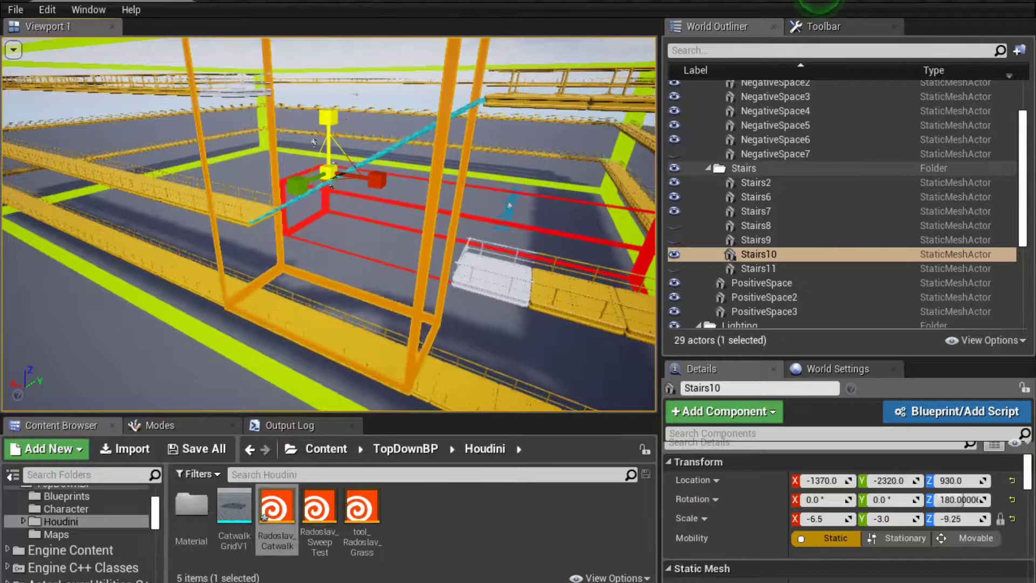
{"action": "right_click_drag", "start_coordinate": [431, 178], "coordinate": [443, 197]}
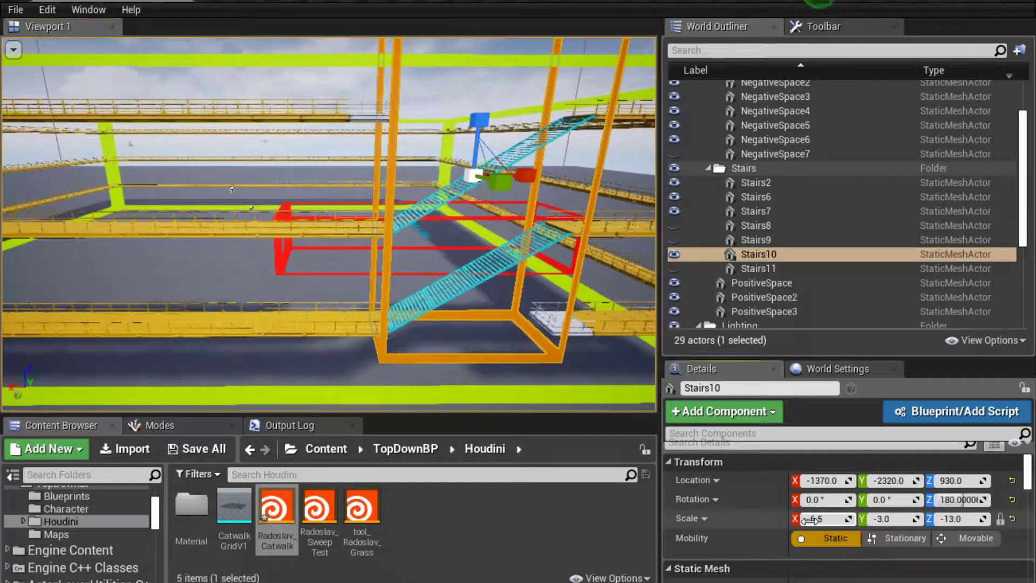
Reverse Stairs10's slope direction by setting its X scale to 6.5
{"action": "key", "text": "BackSpace"}
{"action": "key", "text": "Return"}
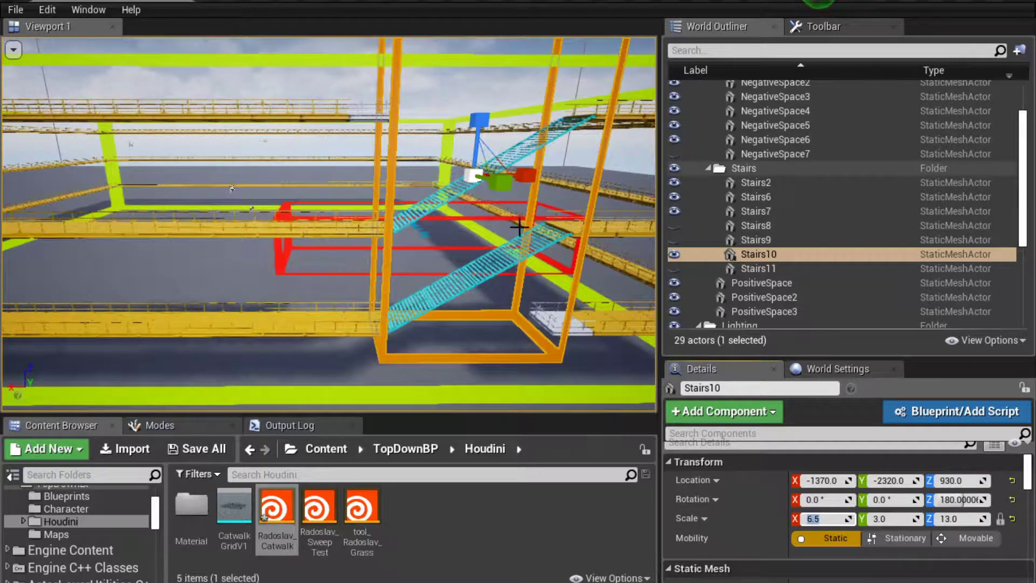
{"action": "right_click_drag", "start_coordinate": [509, 219], "coordinate": [467, 226]}
{"action": "key", "text": "g"}
{"action": "key", "text": "g"}
Recommit the actors of the NegativeSpace input on the second catwalk Houdini asset to recook it
{"action": "right_click_drag", "start_coordinate": [313, 237], "coordinate": [291, 292]}
{"action": "left_click", "coordinate": [271, 264]}
{"action": "scroll", "coordinate": [815, 500], "scroll_direction": "down", "scroll_amount": 10}
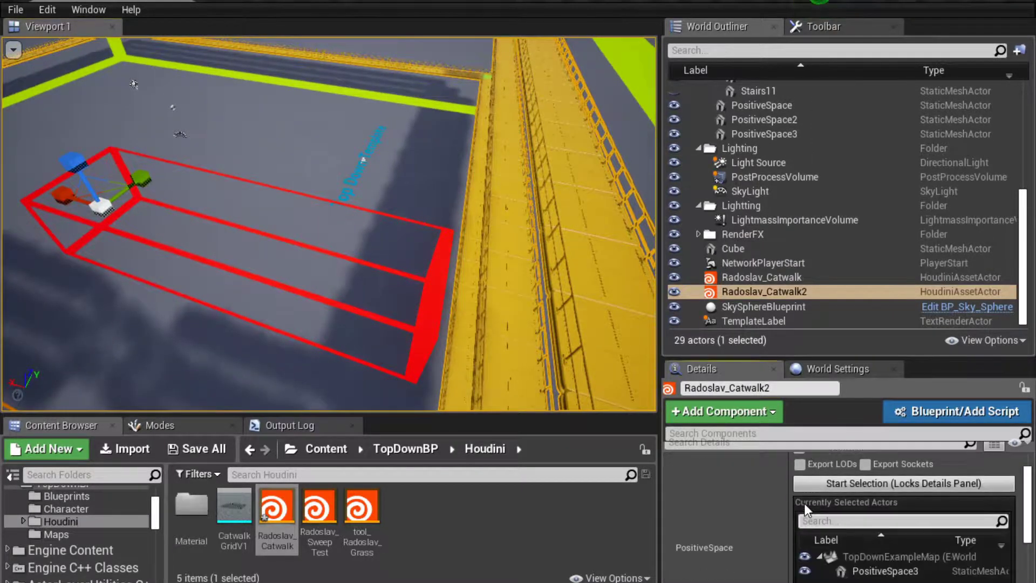
{"action": "scroll", "coordinate": [804, 504], "scroll_direction": "down", "scroll_amount": 2}
{"action": "left_click", "coordinate": [821, 465]}
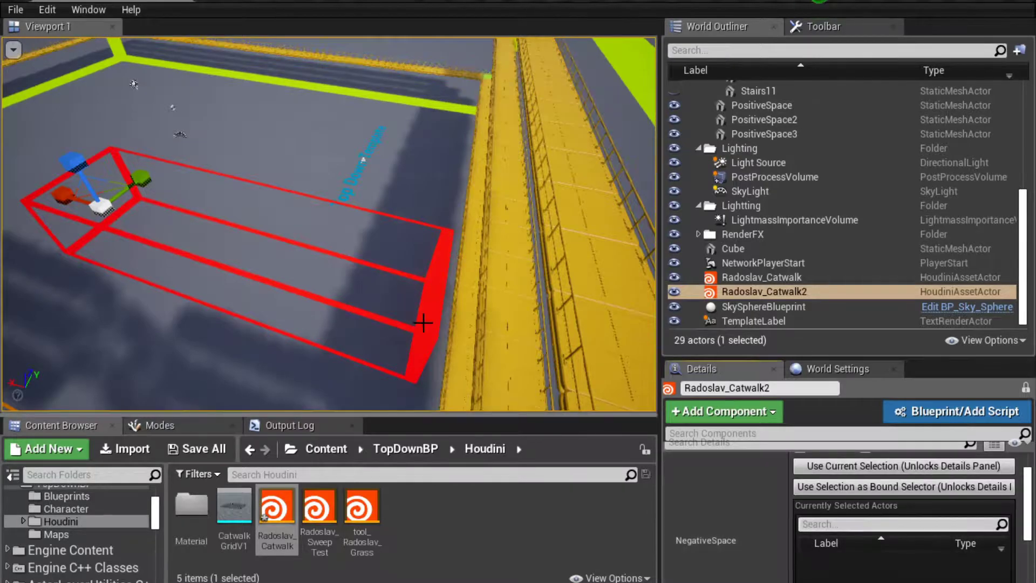
{"action": "left_click", "coordinate": [815, 465]}
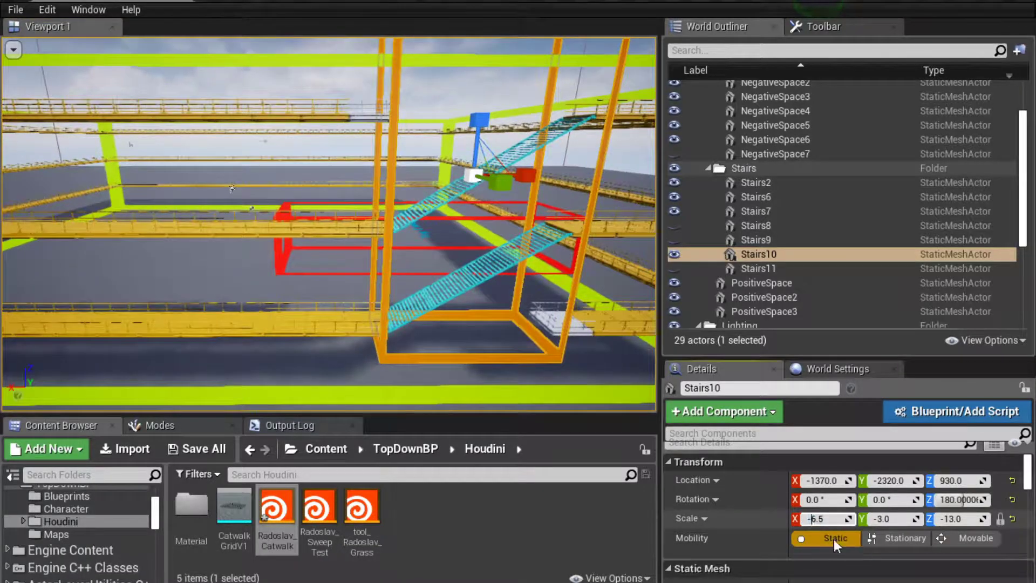
Set the X scale of Stairs10 to 6.5 to flip the stairs
{"action": "key", "text": "BackSpace"}
{"action": "key", "text": "Return"}
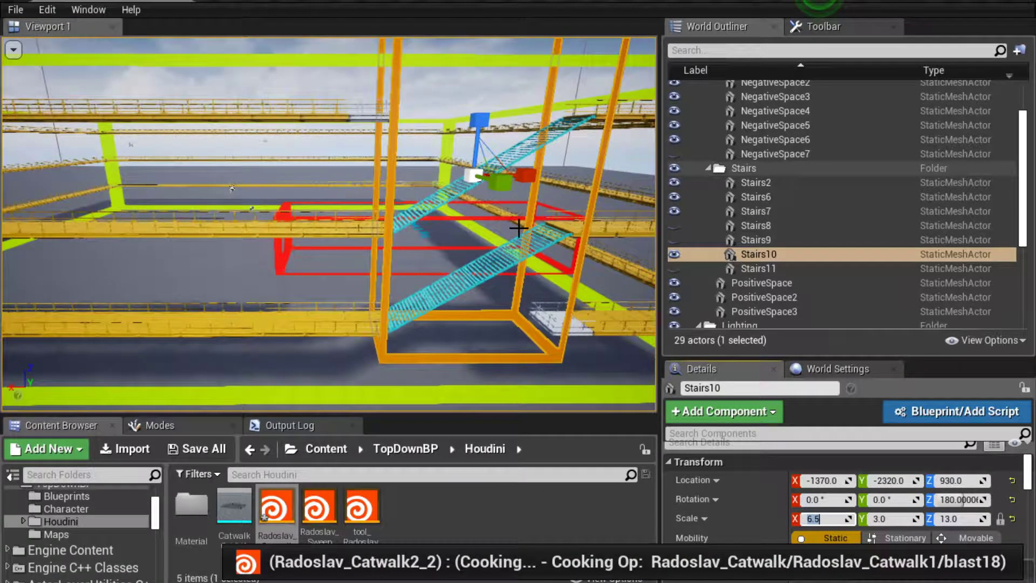
{"action": "right_click_drag", "start_coordinate": [509, 218], "coordinate": [561, 157]}
Select the second catwalk Houdini asset and recommit its current world outliner input selection to recook it
{"action": "right_click_drag", "start_coordinate": [472, 205], "coordinate": [431, 302]}
{"action": "left_click", "coordinate": [471, 273]}
{"action": "scroll", "coordinate": [817, 499], "scroll_direction": "down", "scroll_amount": 7}
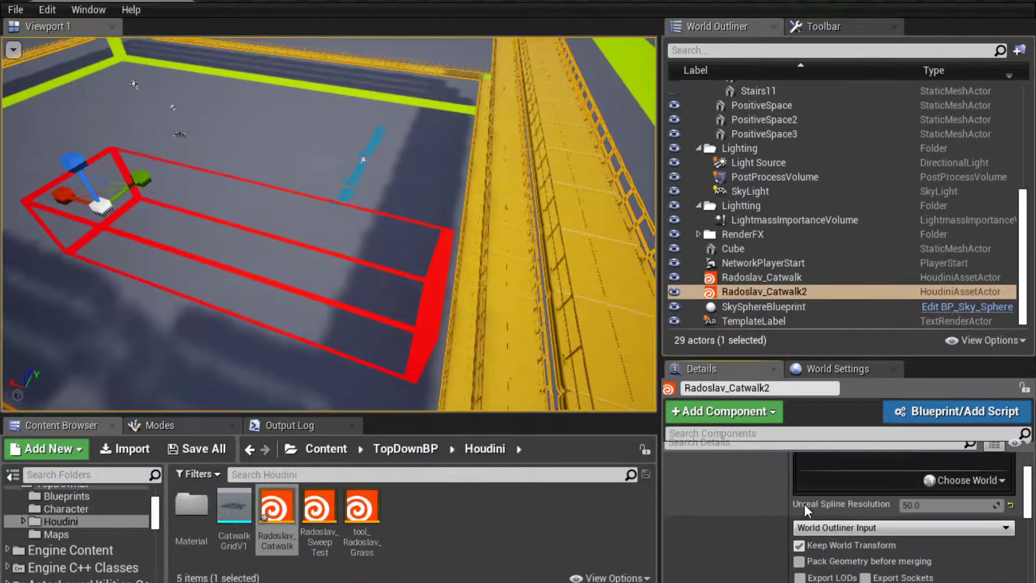
{"action": "scroll", "coordinate": [804, 504], "scroll_direction": "down", "scroll_amount": 4}
{"action": "left_click", "coordinate": [821, 471]}
{"action": "left_click", "coordinate": [809, 467]}
Enable HasSupports on the second catwalk Houdini asset to generate its support structure
{"action": "right_click_drag", "start_coordinate": [451, 283], "coordinate": [485, 259]}
{"action": "key", "text": "g"}
{"action": "right_click_drag", "start_coordinate": [448, 287], "coordinate": [314, 350]}
{"action": "key", "text": "g"}
{"action": "scroll", "coordinate": [868, 481], "scroll_direction": "up", "scroll_amount": 6}
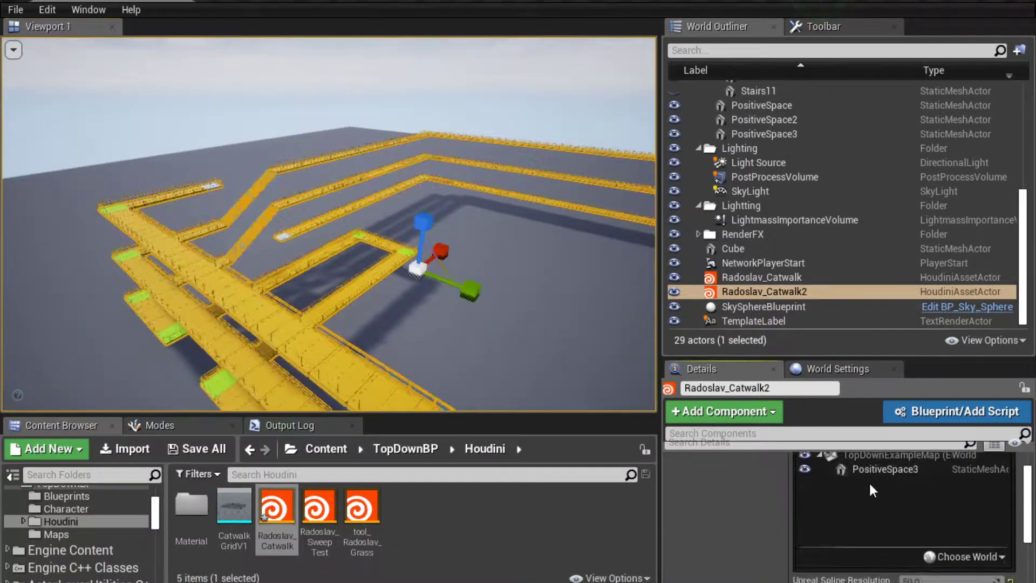
{"action": "left_click", "coordinate": [797, 501]}
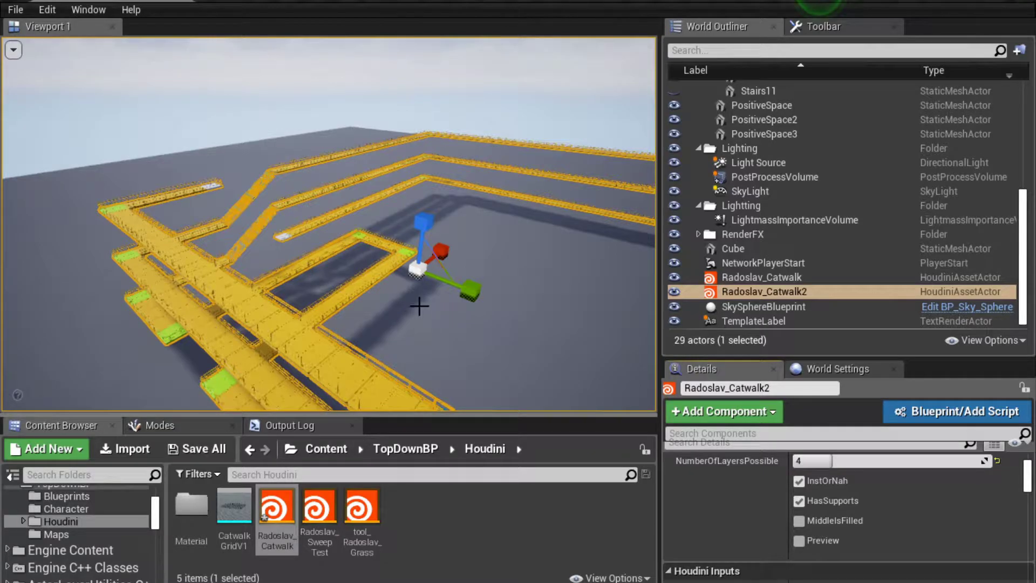
{"action": "key", "text": "g"}
{"action": "right_click_drag", "start_coordinate": [419, 306], "coordinate": [486, 297]}
Play the level full-screen, walk along the supported catwalk and stairs, and stop the play session
{"action": "scroll", "coordinate": [862, 511], "scroll_direction": "down", "scroll_amount": 2}
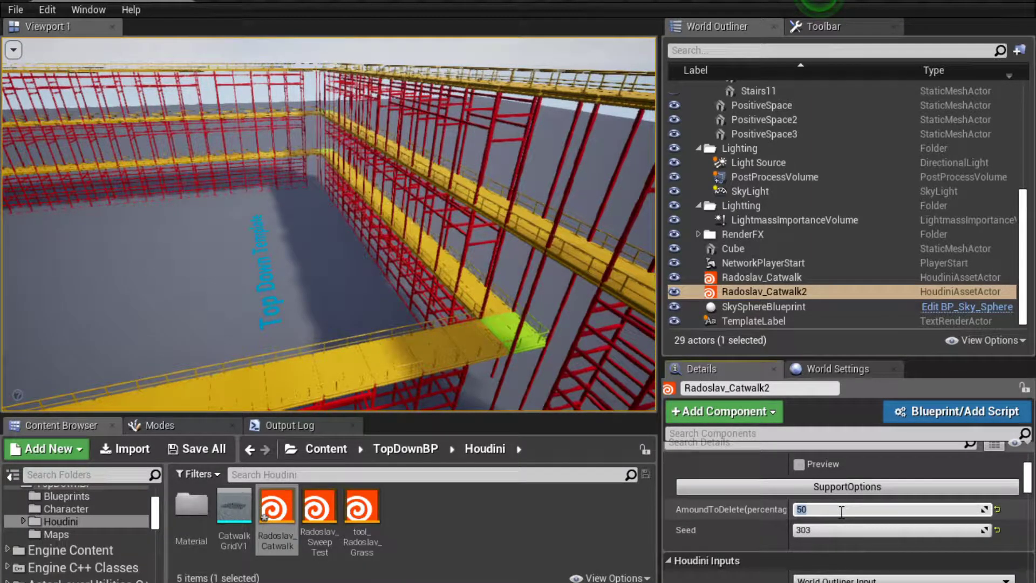
{"action": "right_click_drag", "start_coordinate": [456, 261], "coordinate": [450, 258]}
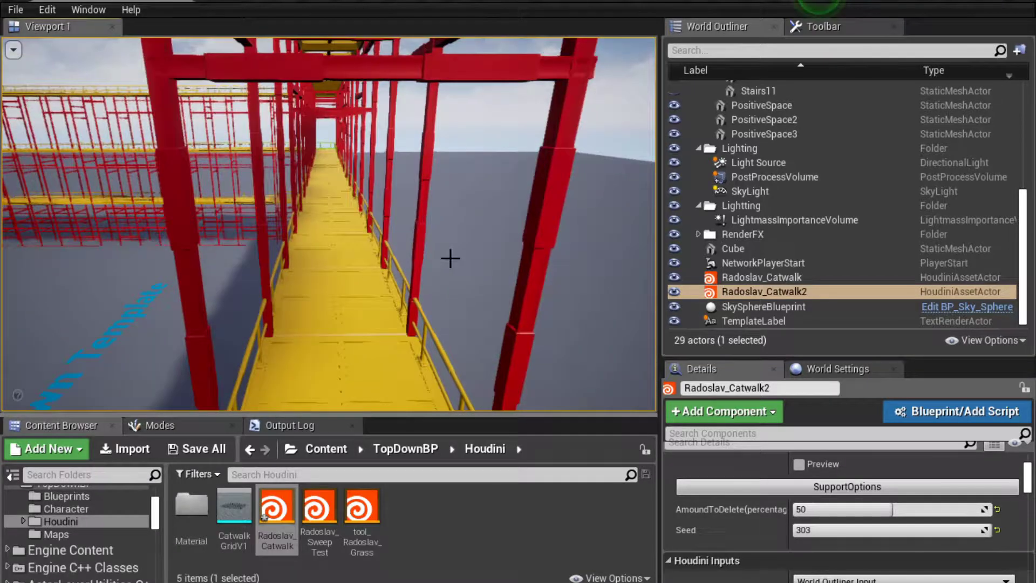
{"action": "key", "text": "alt+p"}
{"action": "key", "text": "F11"}
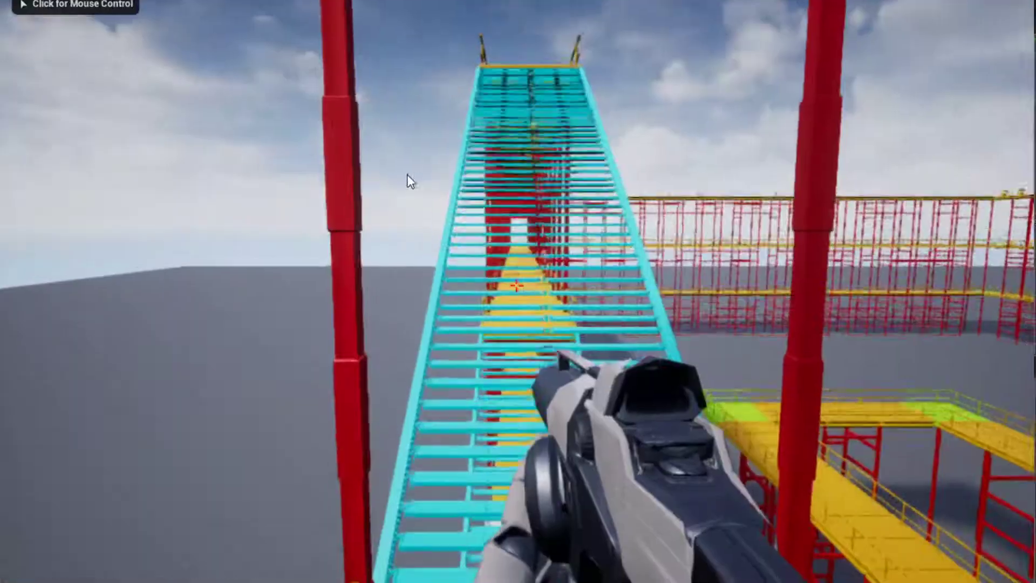
{"action": "left_click", "coordinate": [408, 175]}
{"action": "key", "text": "w"}
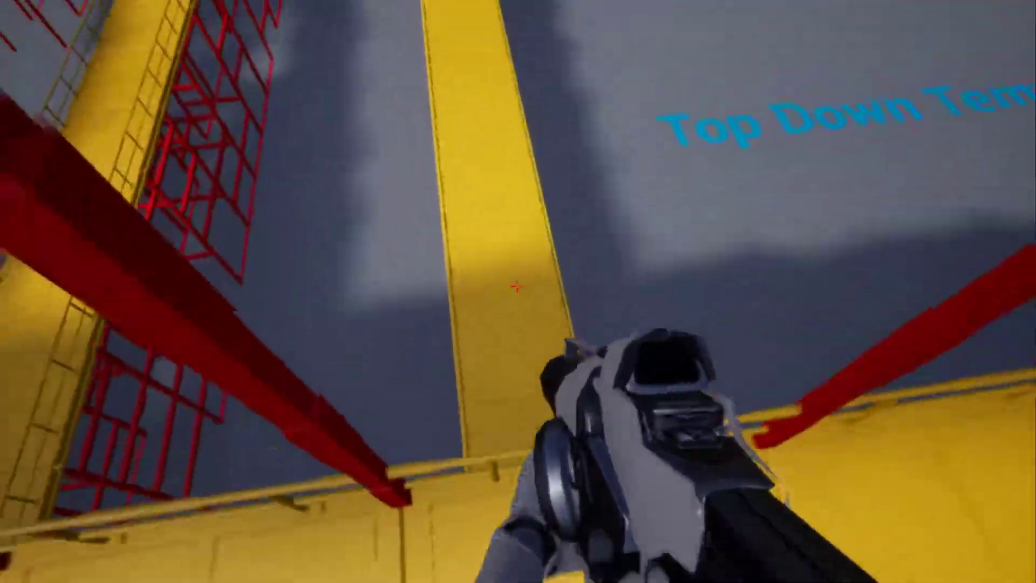
{"action": "key", "text": "w"}
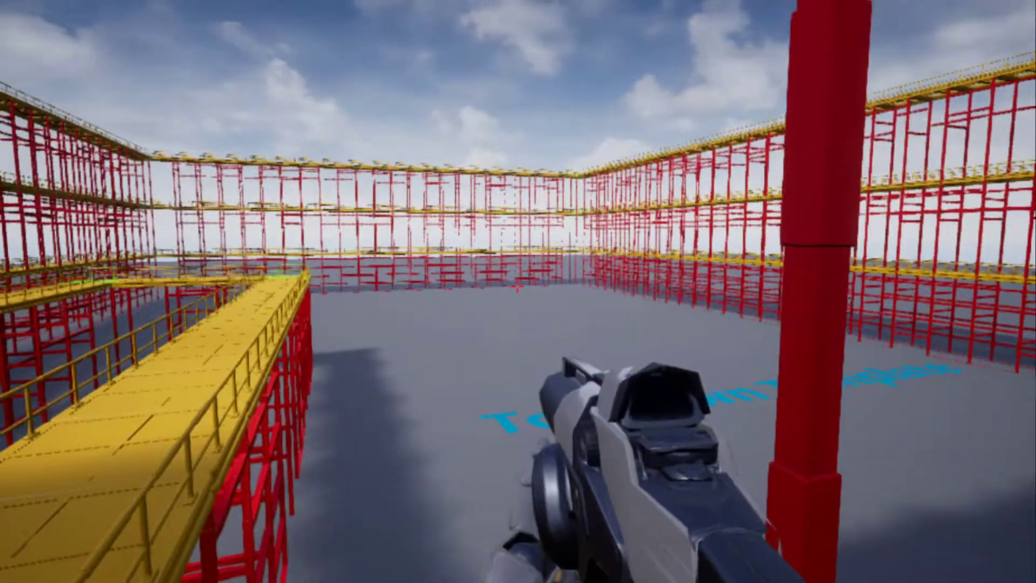
{"action": "key", "text": "Escape"}
Make NegativeSpace7 visible and recommit the NegativeSpace input of the second catwalk Houdini asset
{"action": "right_click_drag", "start_coordinate": [329, 224], "coordinate": [329, 270]}
{"action": "scroll", "coordinate": [764, 188], "scroll_direction": "up", "scroll_amount": 6}
{"action": "key", "text": "g"}
{"action": "right_click_drag", "start_coordinate": [328, 224], "coordinate": [329, 188]}
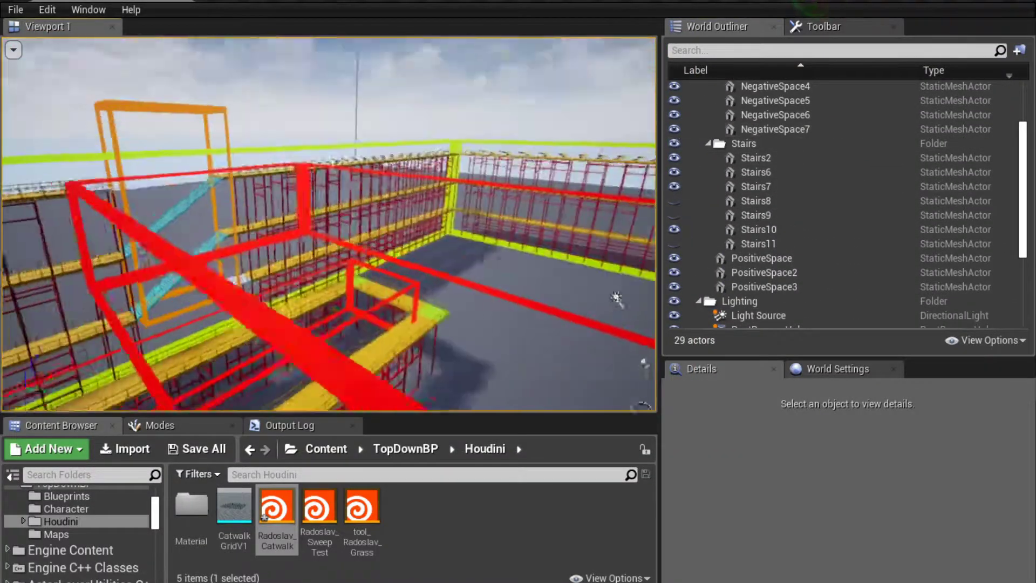
{"action": "left_click", "coordinate": [490, 291]}
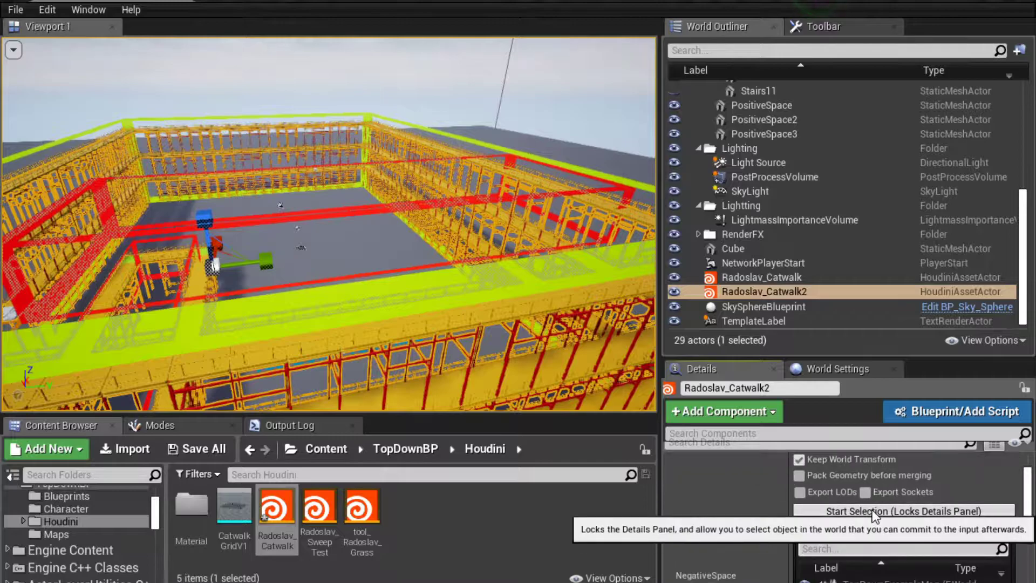
{"action": "left_click", "coordinate": [874, 512]}
{"action": "left_click", "coordinate": [874, 510]}
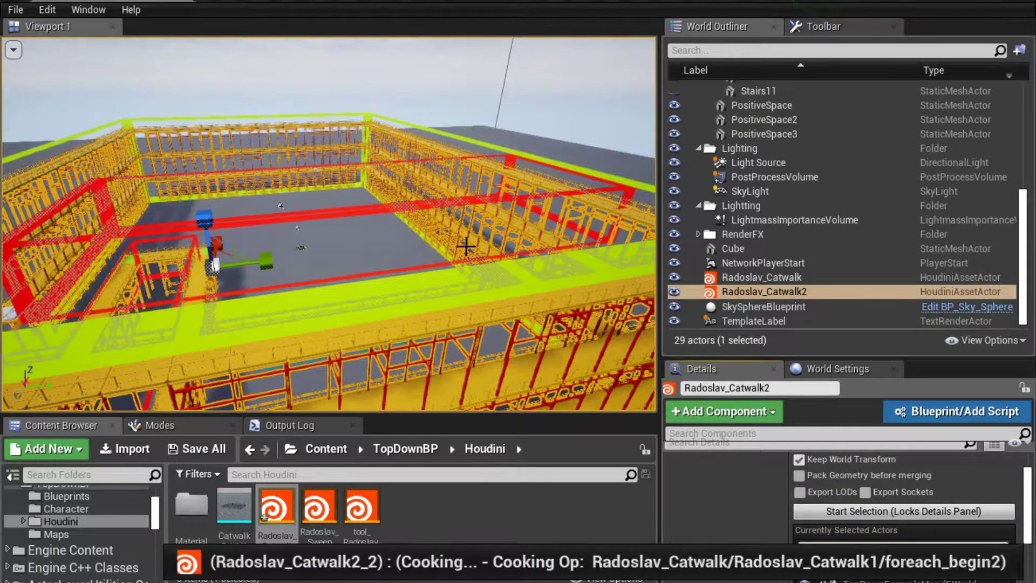
Inspect the recooked catwalk without helper volumes and make the Stairs8 actor visible
{"action": "key", "text": "g"}
{"action": "right_click_drag", "start_coordinate": [466, 246], "coordinate": [410, 254]}
{"action": "key", "text": "w"}
{"action": "key", "text": "s"}
{"action": "scroll", "coordinate": [678, 156], "scroll_direction": "up", "scroll_amount": 3}
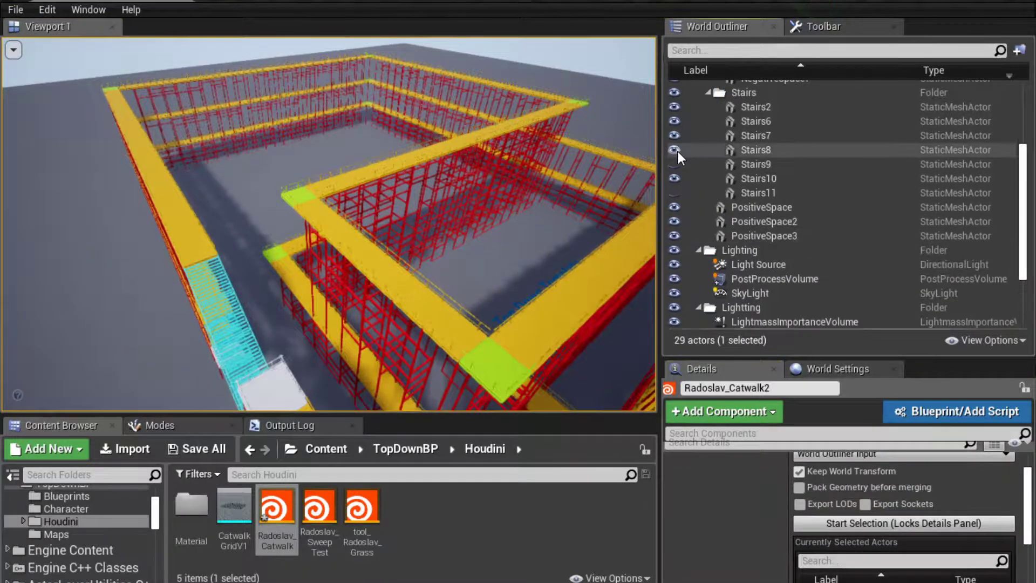
{"action": "key", "text": "g"}
{"action": "key", "text": "s"}
{"action": "right_click_drag", "start_coordinate": [608, 210], "coordinate": [642, 197]}
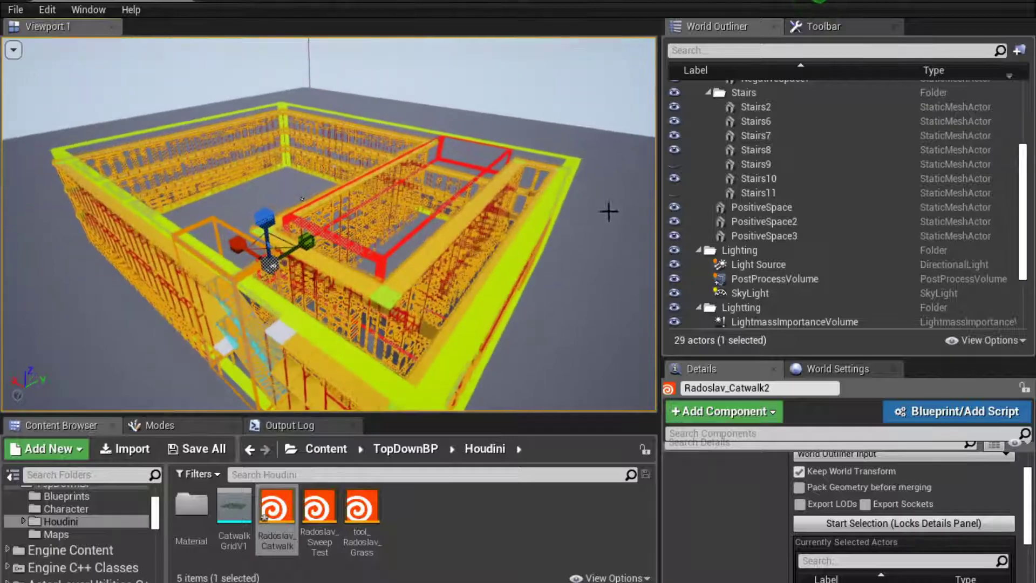
{"action": "double_click", "coordinate": [673, 163]}
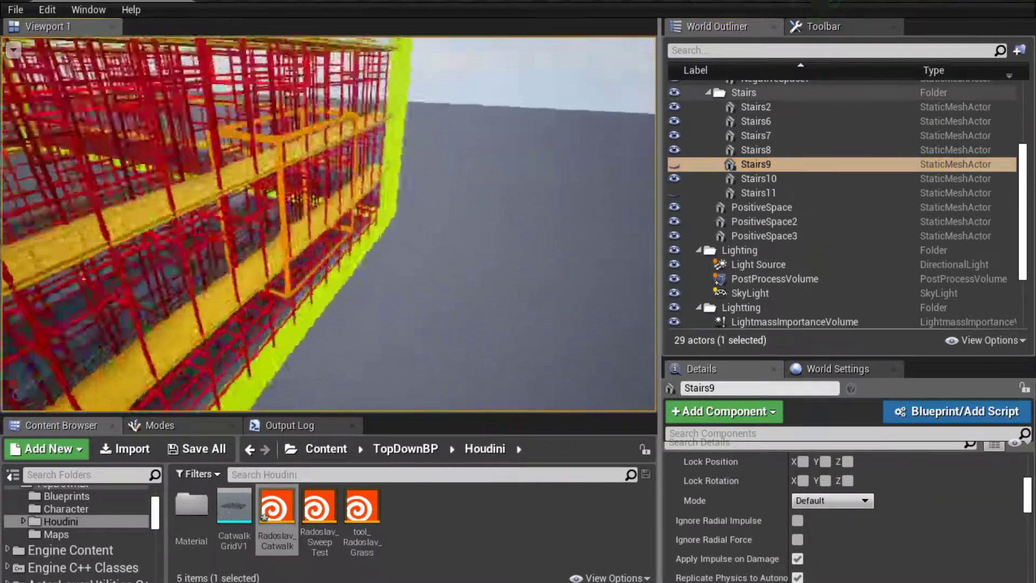
{"action": "scroll", "coordinate": [846, 525], "scroll_direction": "down", "scroll_amount": 3}
{"action": "key", "text": "ctrl+z"}
Recommit the Stairs input of the second catwalk Houdini asset and inspect the generated staircase
{"action": "scroll", "coordinate": [804, 509], "scroll_direction": "down", "scroll_amount": 6}
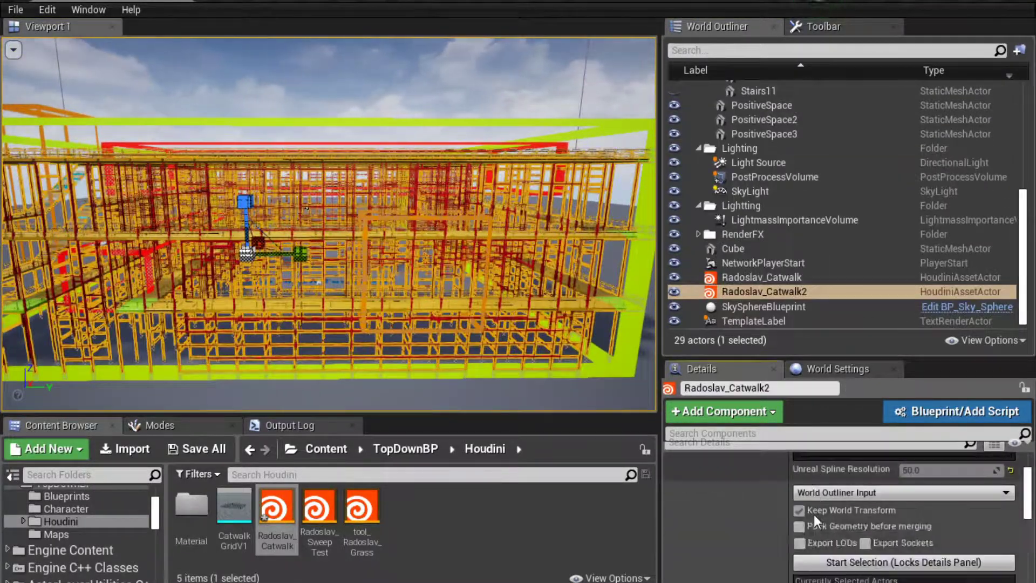
{"action": "left_click", "coordinate": [843, 463]}
{"action": "left_click", "coordinate": [843, 463]}
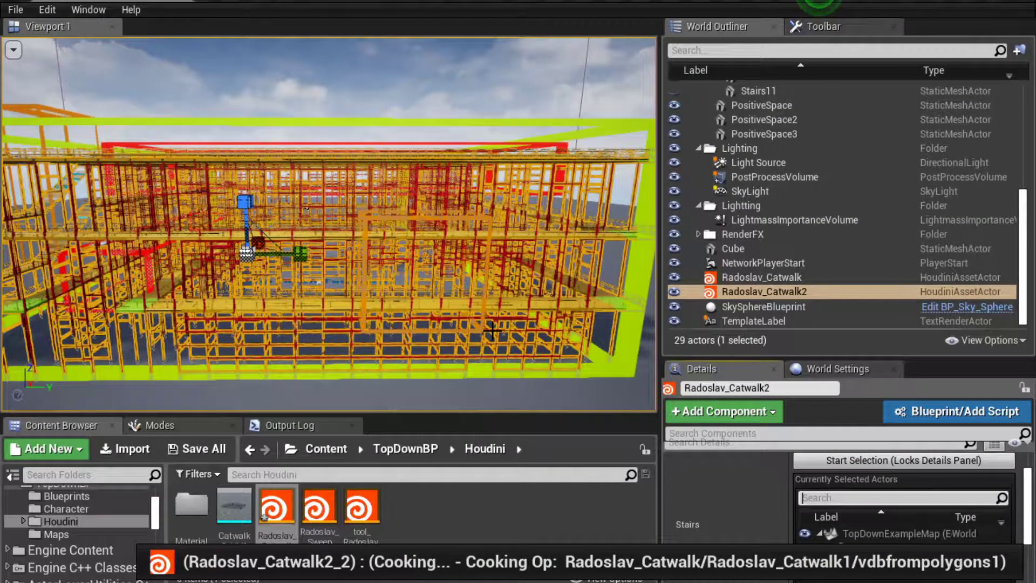
{"action": "type", "text": "g"}
{"action": "mouse_move", "coordinate": [492, 330]}
{"action": "right_mouse_down"}
{"action": "mouse_move", "coordinate": [539, 345]}
{"action": "mouse_move", "coordinate": [513, 345]}
{"action": "mouse_move", "coordinate": [478, 319]}
{"action": "right_mouse_up"}
{"action": "key", "text": "g"}
{"action": "key", "text": "w"}
{"action": "key", "text": "s"}
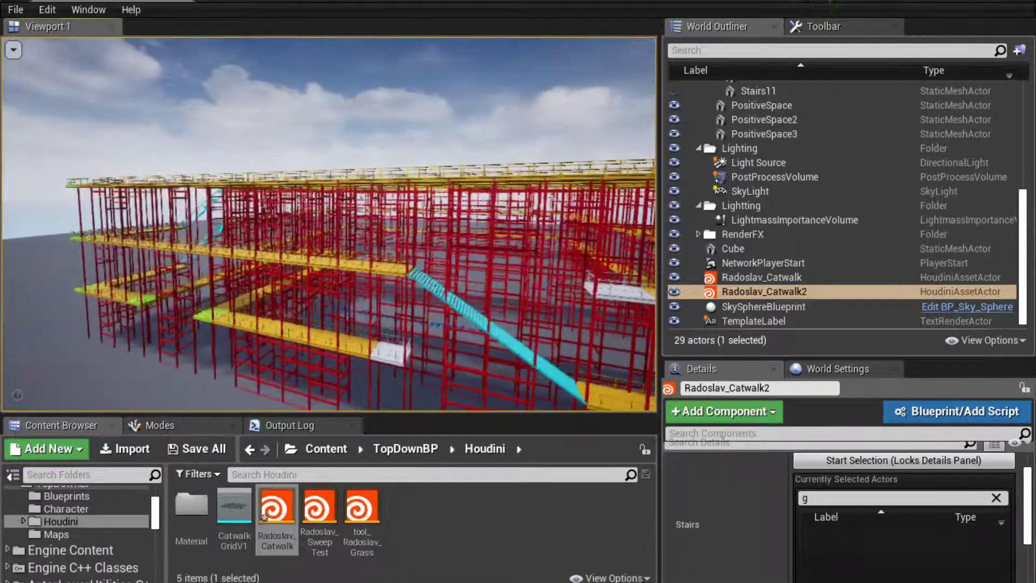
Select Stairs8, set its X scale to -6.5 and check the resulting stair direction
{"action": "key", "text": "g"}
{"action": "left_click", "coordinate": [478, 319]}
{"action": "scroll", "coordinate": [807, 526], "scroll_direction": "up", "scroll_amount": 5}
{"action": "left_click", "coordinate": [808, 465]}
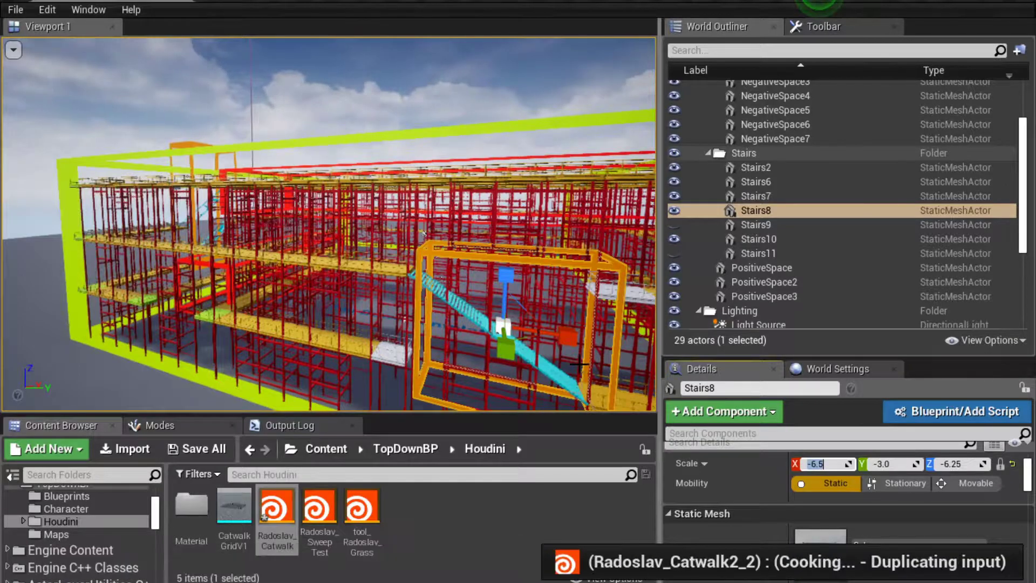
{"action": "right_click_drag", "start_coordinate": [579, 364], "coordinate": [605, 388]}
{"action": "key", "text": "g"}
{"action": "key", "text": "w"}
{"action": "key", "text": "s"}
{"action": "key", "text": "g"}
Make Stairs11 visible and reduce its height so it spans only the upper two catwalk levels
{"action": "left_click", "coordinate": [676, 251]}
{"action": "right_click_drag", "start_coordinate": [593, 259], "coordinate": [642, 216]}
{"action": "key", "text": "w"}
{"action": "key", "text": "s"}
{"action": "key", "text": "s"}
{"action": "key", "text": "a"}
{"action": "key", "text": "w"}
{"action": "key", "text": "q"}
{"action": "right_click_drag", "start_coordinate": [328, 224], "coordinate": [328, 243]}
{"action": "key", "text": "s"}
{"action": "key", "text": "r"}
{"action": "left_click_drag", "start_coordinate": [321, 196], "coordinate": [321, 215]}
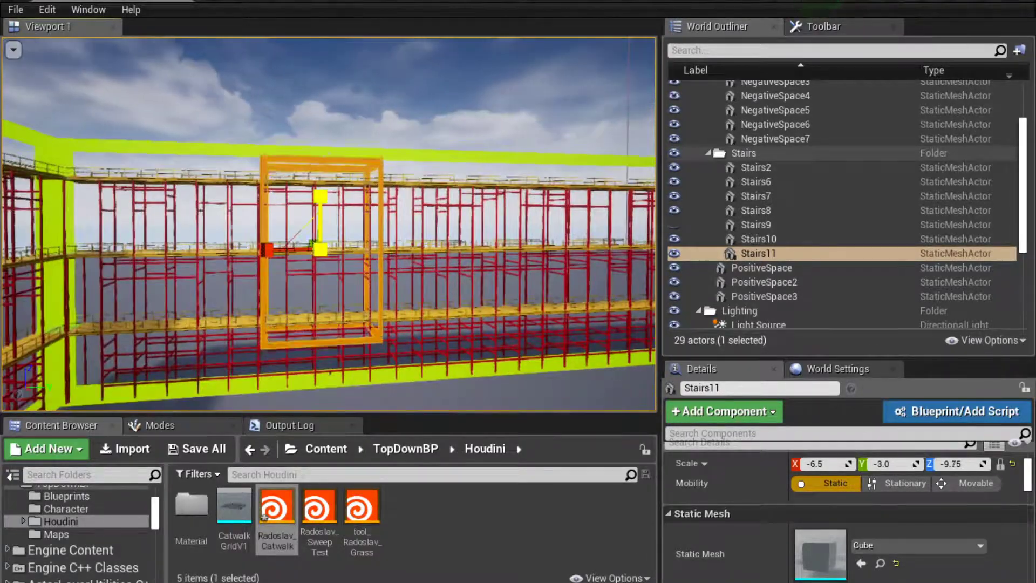
Select the second catwalk Houdini asset and recommit its Stairs input to add the Stairs11 volume
{"action": "left_click", "coordinate": [426, 291]}
{"action": "left_click", "coordinate": [414, 318]}
{"action": "scroll", "coordinate": [839, 555], "scroll_direction": "down", "scroll_amount": 8}
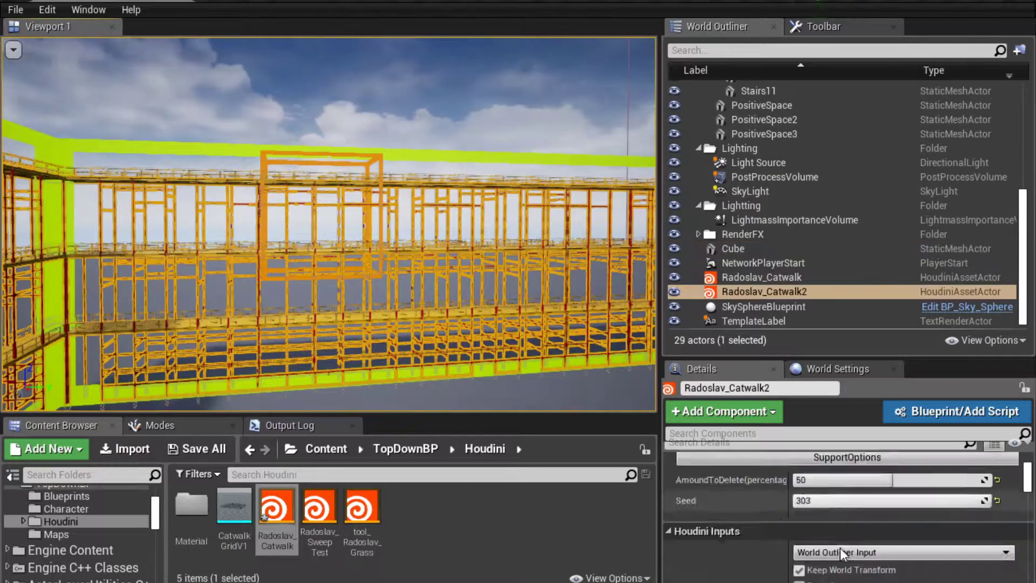
{"action": "left_click", "coordinate": [872, 469]}
{"action": "left_click", "coordinate": [885, 464]}
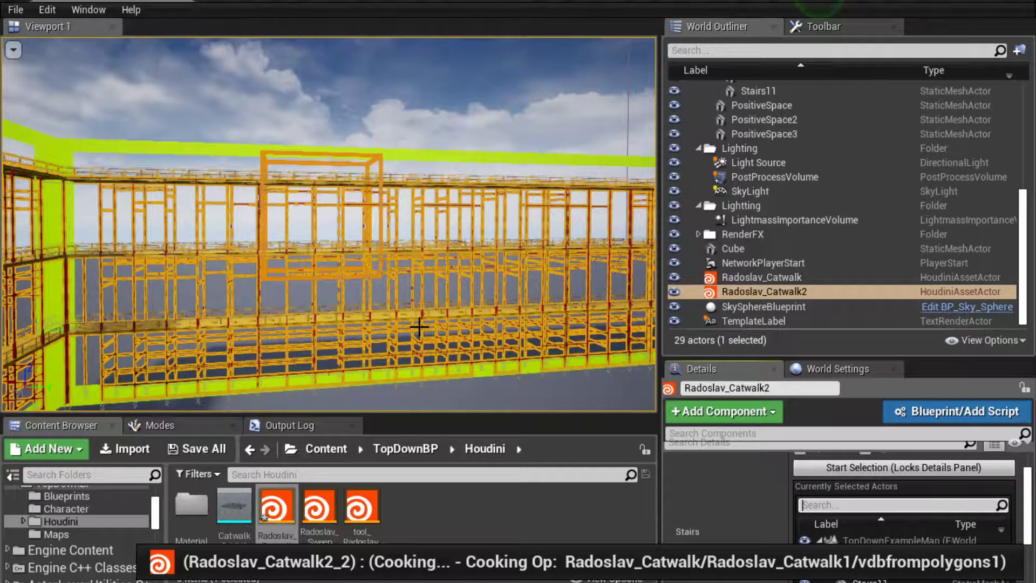
Play-test the level full screen, walking along the yellow catwalks and between the red supports to check them in first person
{"action": "key", "text": "g"}
{"action": "right_click_drag", "start_coordinate": [419, 327], "coordinate": [378, 356]}
{"action": "key", "text": "alt+p"}
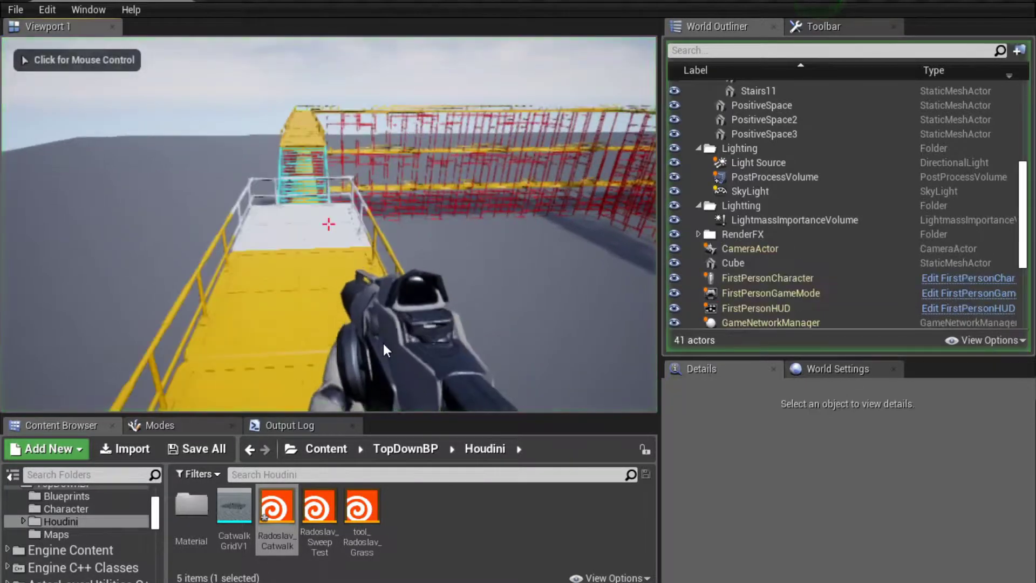
{"action": "left_click", "coordinate": [380, 338]}
{"action": "key", "text": "F11"}
{"action": "key", "text": "w"}
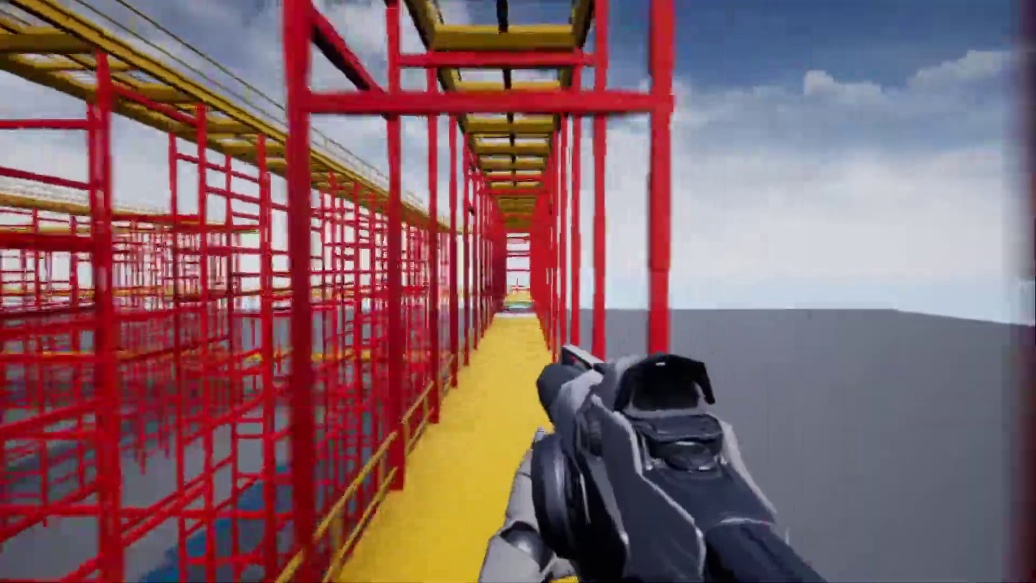
{"action": "key", "text": "w"}
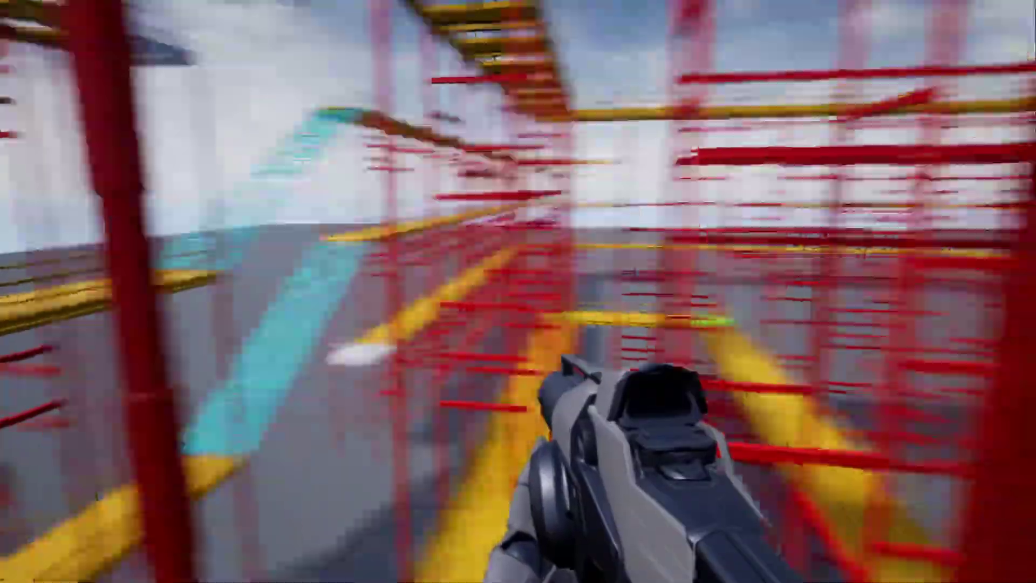
{"action": "key", "text": "w"}
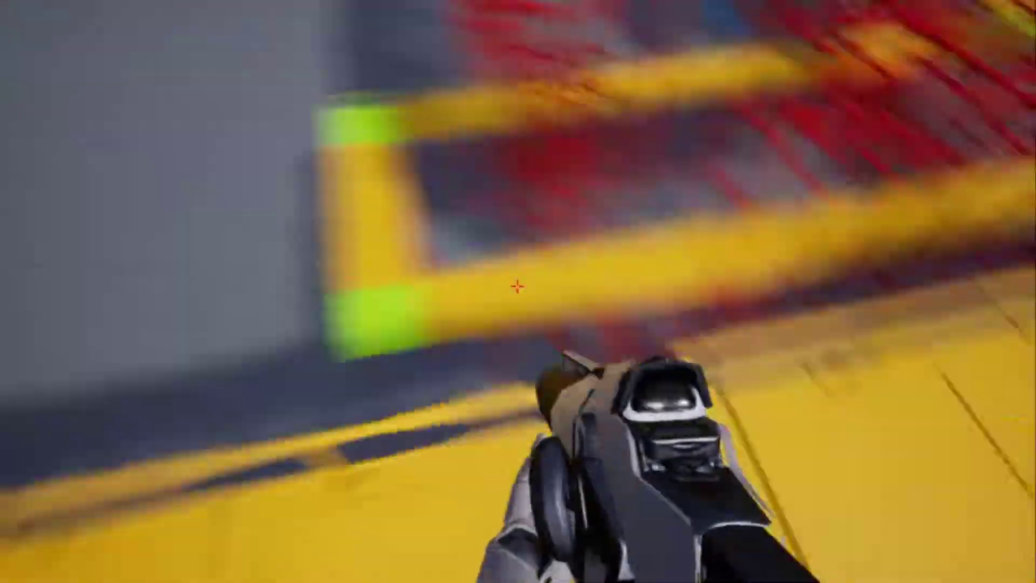
{"action": "key", "text": "w"}
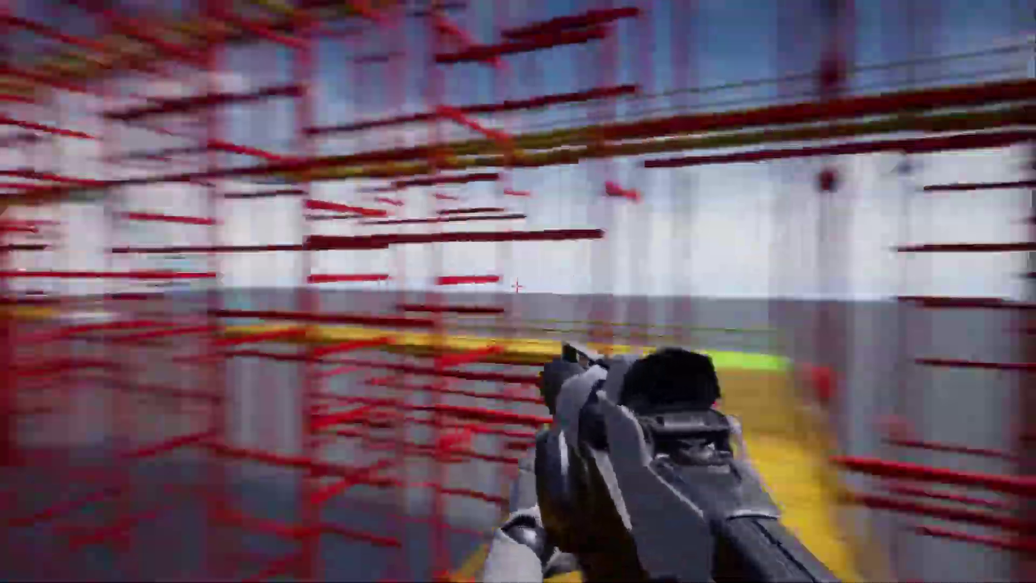
{"action": "key", "text": "w"}
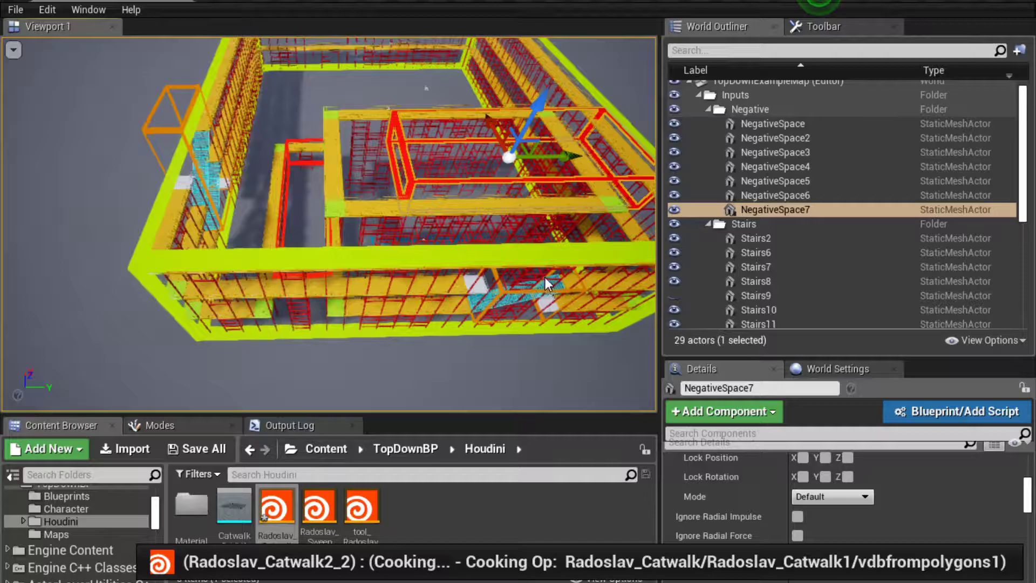
Move the NegativeSpace6 volume onto the open floor inside the catwalk and rotate it 90 degrees about the vertical axis
{"action": "right_click_drag", "start_coordinate": [442, 288], "coordinate": [280, 318]}
{"action": "left_click", "coordinate": [352, 258]}
{"action": "left_click", "coordinate": [15, 10]}
{"action": "left_click", "coordinate": [150, 343]}
{"action": "left_click_drag", "start_coordinate": [315, 262], "coordinate": [546, 262]}
{"action": "key", "text": "e"}
{"action": "left_click_drag", "start_coordinate": [488, 326], "coordinate": [529, 353]}
{"action": "key", "text": "w"}
{"action": "left_click", "coordinate": [16, 9]}
{"action": "left_click", "coordinate": [87, 336]}
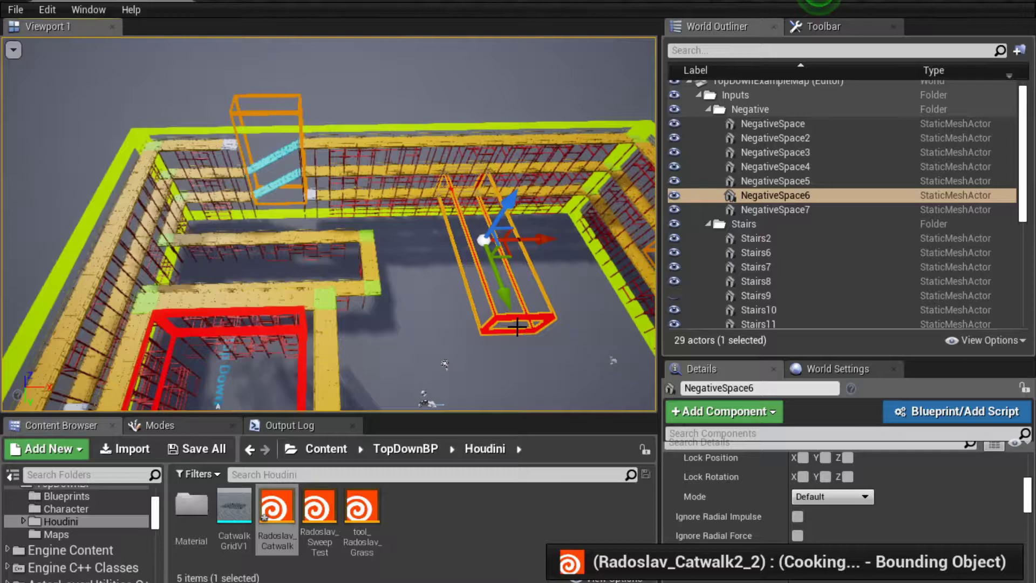
Raise the NegativeSpace6 volume off the floor and inspect the regenerated catwalk around it without editor overlays
{"action": "right_click_drag", "start_coordinate": [516, 327], "coordinate": [609, 281]}
{"action": "left_click_drag", "start_coordinate": [417, 225], "coordinate": [415, 187]}
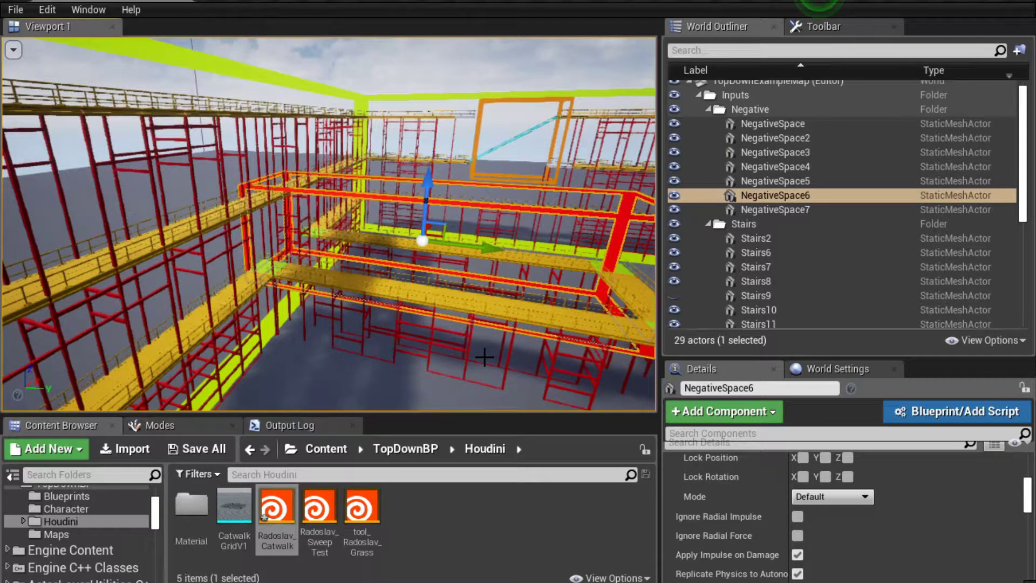
{"action": "mouse_move", "coordinate": [521, 340]}
{"action": "right_mouse_down"}
{"action": "mouse_move", "coordinate": [521, 291]}
{"action": "mouse_move", "coordinate": [521, 340]}
{"action": "right_mouse_up"}
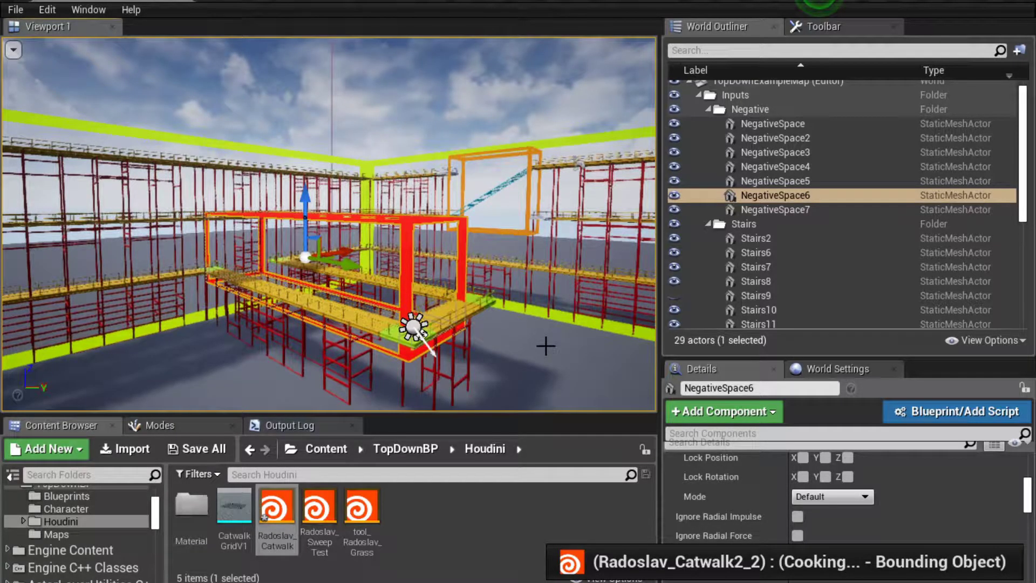
{"action": "key", "text": "g"}
{"action": "right_click_drag", "start_coordinate": [546, 346], "coordinate": [432, 330]}
Select the second catwalk Houdini asset and enable its Preview option
{"action": "scroll", "coordinate": [804, 518], "scroll_direction": "up", "scroll_amount": 10}
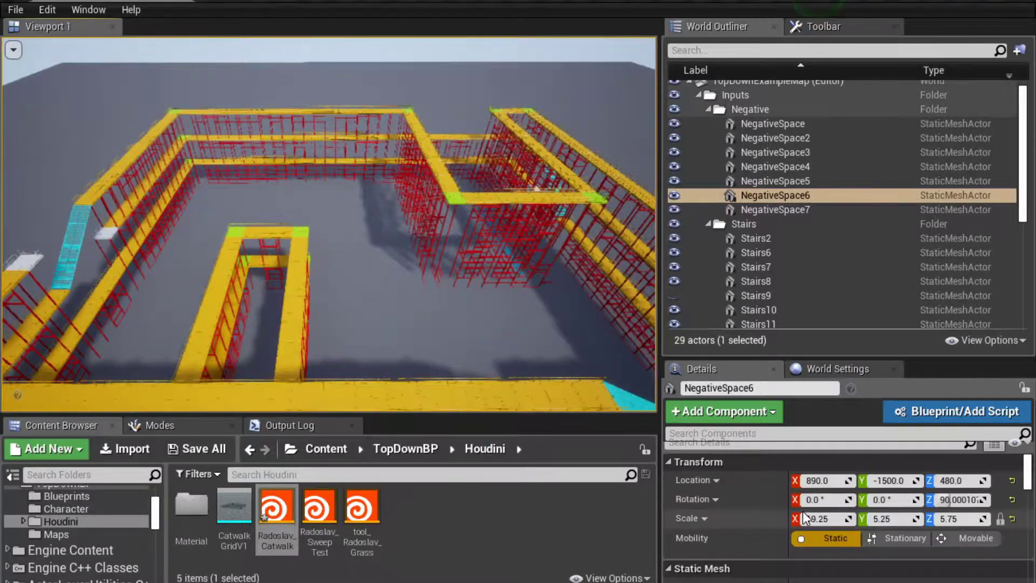
{"action": "left_click", "coordinate": [593, 391]}
{"action": "scroll", "coordinate": [804, 507], "scroll_direction": "down", "scroll_amount": 5}
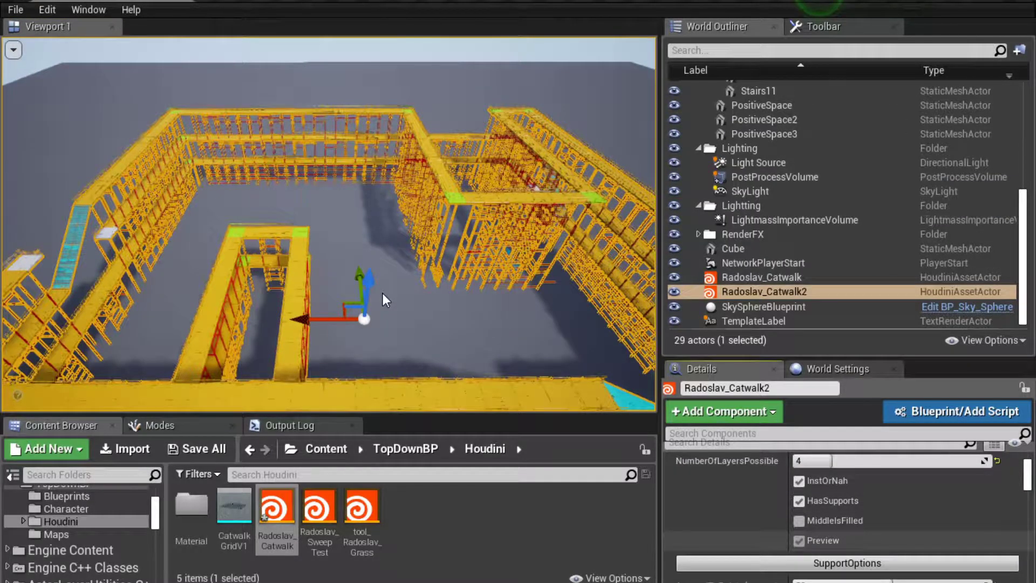
{"action": "left_click", "coordinate": [804, 541]}
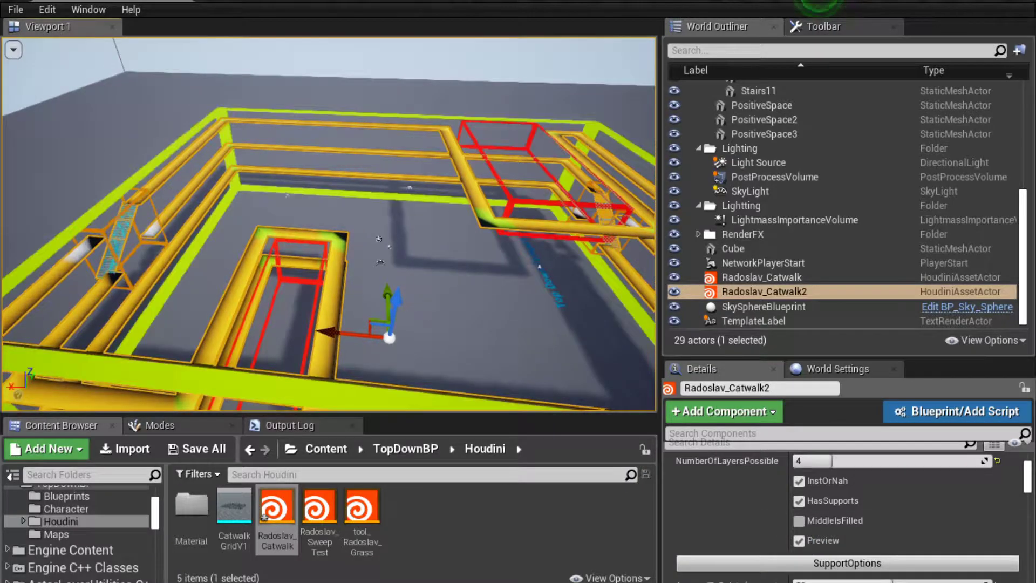
Shift the NegativeSpace6 volume sideways toward the middle of the floor, and turn off Preview on the second catwalk asset
{"action": "left_click", "coordinate": [317, 365]}
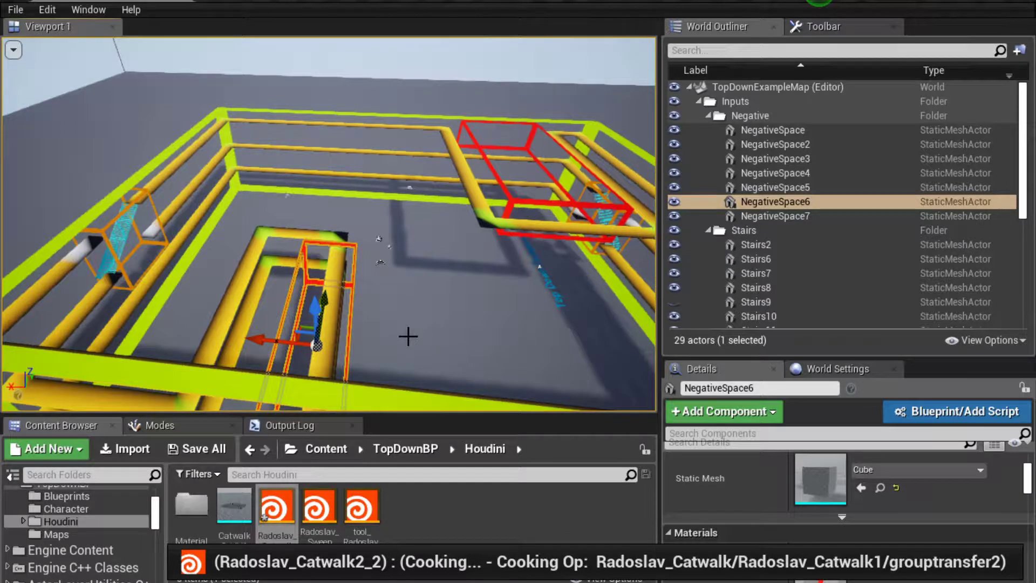
{"action": "scroll", "coordinate": [918, 475], "scroll_direction": "up", "scroll_amount": 3}
{"action": "left_click", "coordinate": [372, 319]}
{"action": "scroll", "coordinate": [763, 516], "scroll_direction": "down", "scroll_amount": 3}
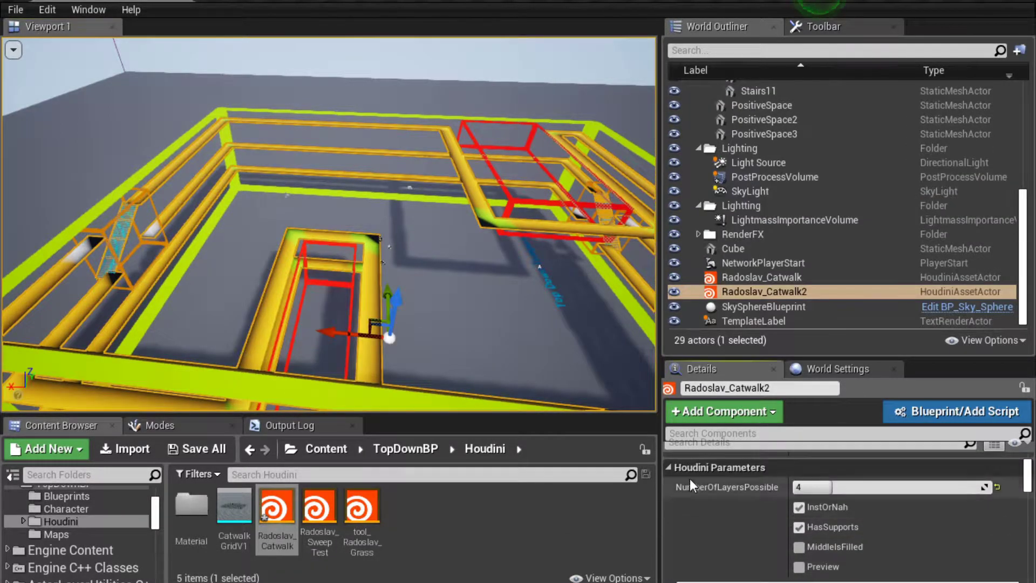
{"action": "left_click", "coordinate": [798, 546]}
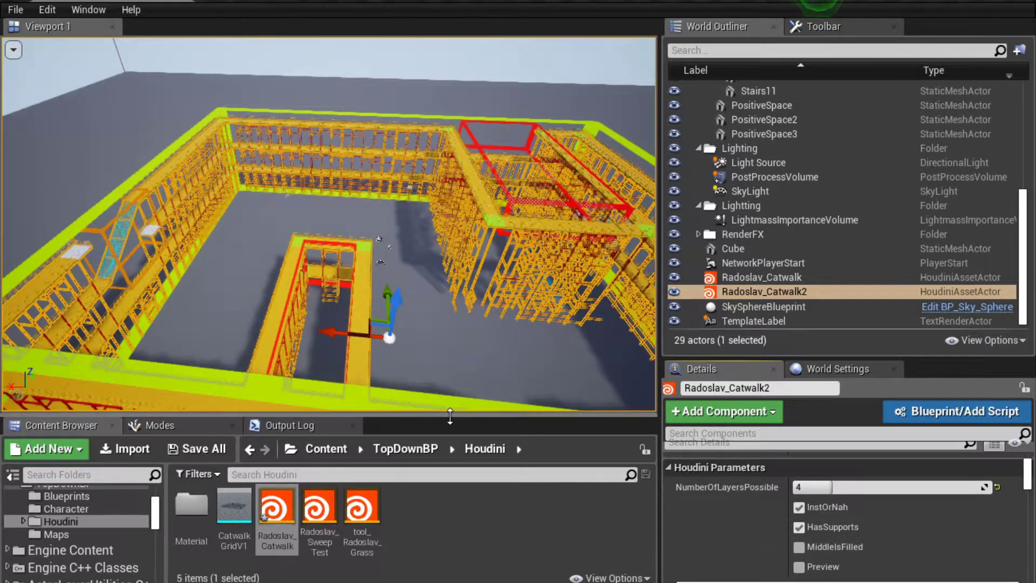
Enlarge the viewport in both directions and look at the catwalk structure from close up
{"action": "left_click_drag", "start_coordinate": [449, 416], "coordinate": [450, 573]}
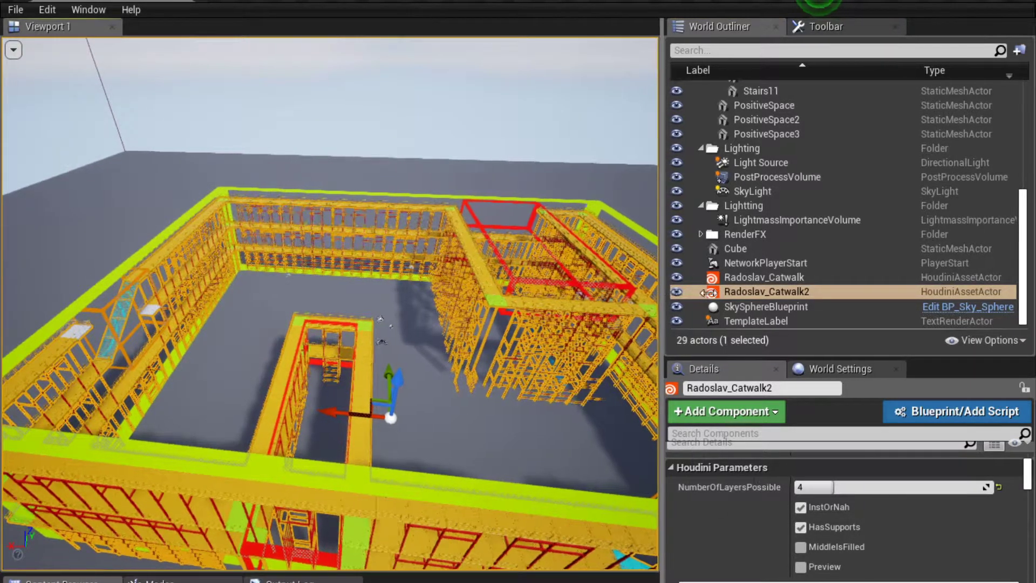
{"action": "left_click_drag", "start_coordinate": [661, 313], "coordinate": [904, 324]}
{"action": "right_click_drag", "start_coordinate": [766, 388], "coordinate": [863, 389]}
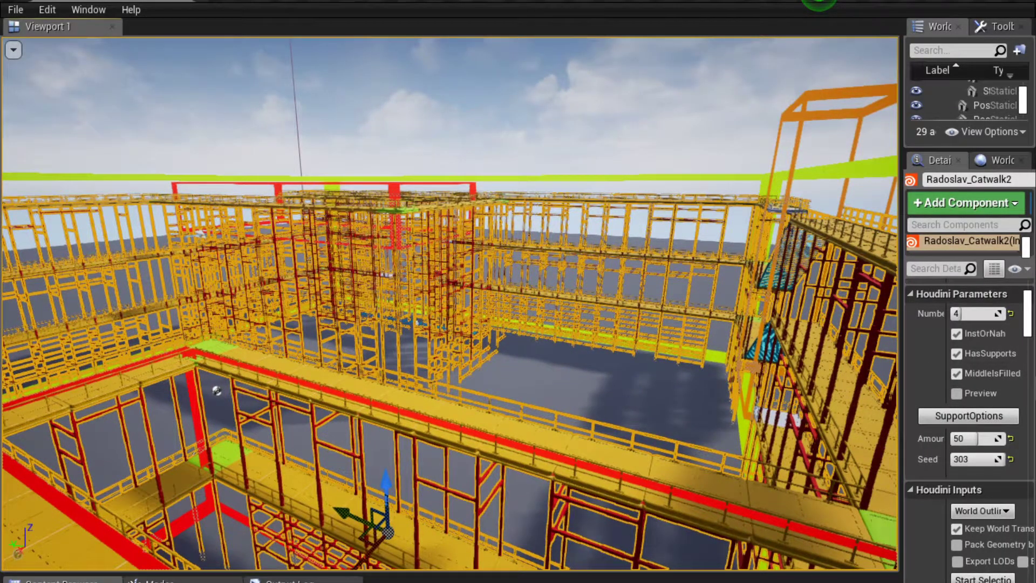
Inspect the catwalk with its middle filled and turn off MiddleIsFilled on the second catwalk asset
{"action": "mouse_move", "coordinate": [450, 302]}
{"action": "right_mouse_down"}
{"action": "mouse_move", "coordinate": [458, 337]}
{"action": "mouse_move", "coordinate": [458, 324]}
{"action": "mouse_move", "coordinate": [501, 319]}
{"action": "mouse_move", "coordinate": [450, 299]}
{"action": "mouse_move", "coordinate": [485, 318]}
{"action": "mouse_move", "coordinate": [459, 356]}
{"action": "mouse_move", "coordinate": [507, 345]}
{"action": "mouse_move", "coordinate": [450, 299]}
{"action": "right_mouse_up"}
{"action": "left_click", "coordinate": [956, 372]}
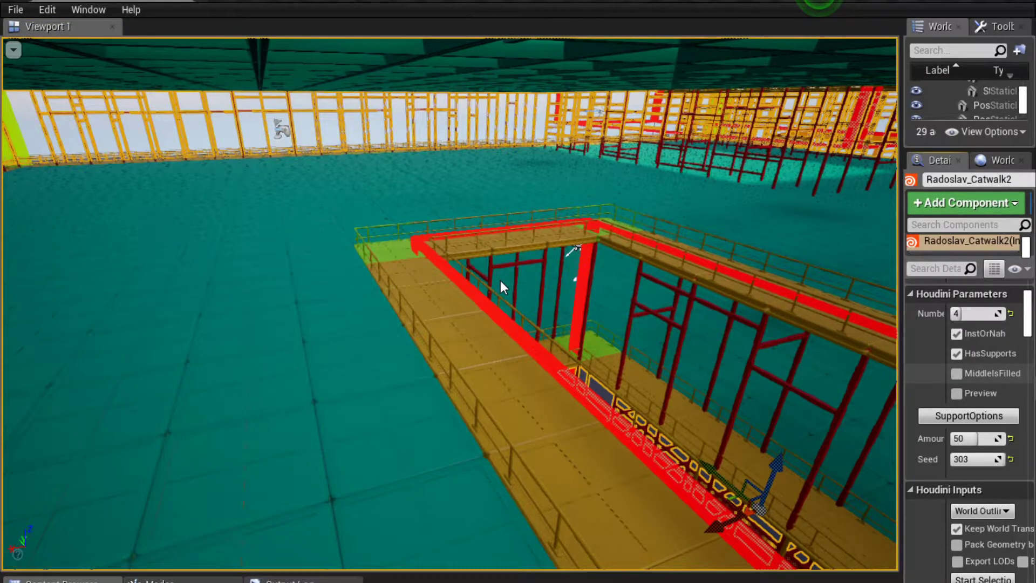
{"action": "right_click_drag", "start_coordinate": [500, 280], "coordinate": [474, 324]}
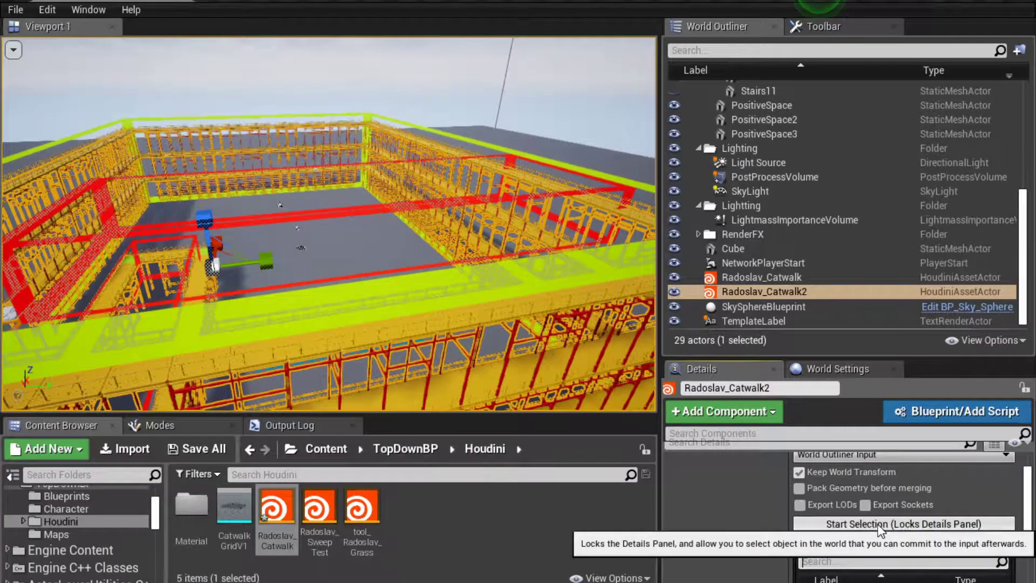
Review the PositiveSpace input and the input settings that follow it on the second catwalk Houdini asset
{"action": "scroll", "coordinate": [878, 524], "scroll_direction": "down", "scroll_amount": 1}
{"action": "scroll", "coordinate": [879, 526], "scroll_direction": "down", "scroll_amount": 1}
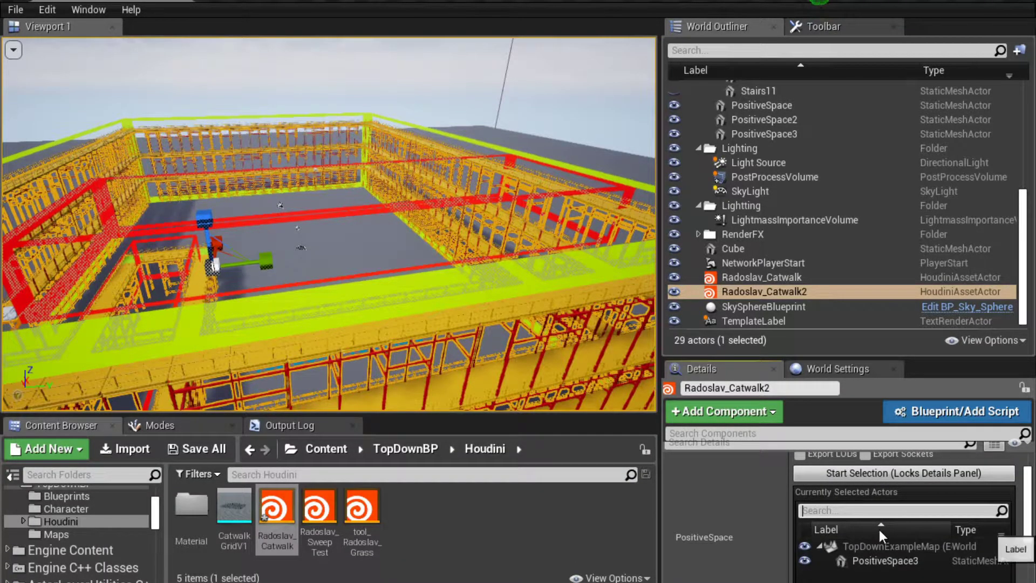
{"action": "scroll", "coordinate": [877, 520], "scroll_direction": "down", "scroll_amount": 2}
{"action": "scroll", "coordinate": [874, 510], "scroll_direction": "down", "scroll_amount": 2}
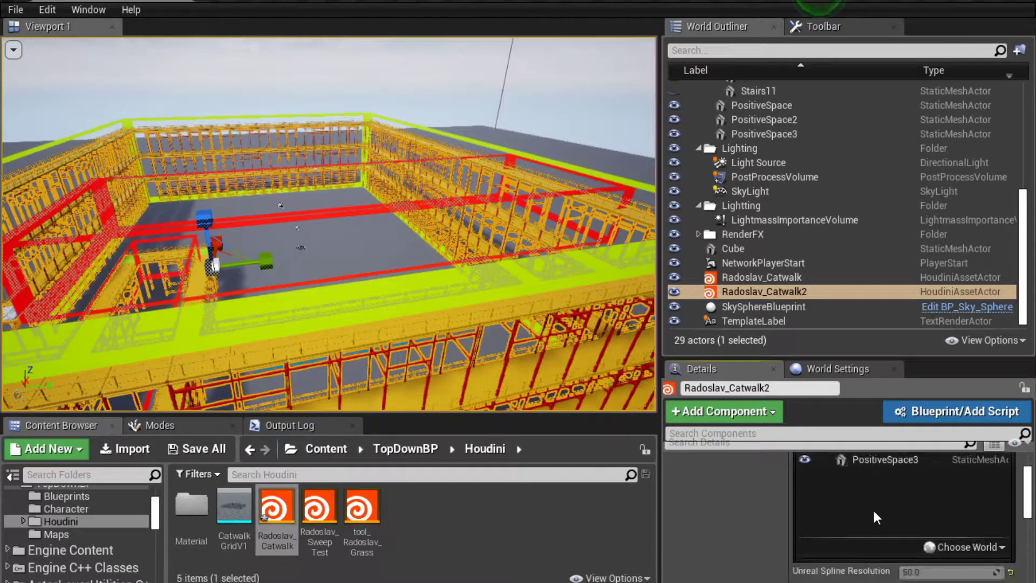
{"action": "scroll", "coordinate": [873, 512], "scroll_direction": "down", "scroll_amount": 2}
{"action": "scroll", "coordinate": [875, 512], "scroll_direction": "down", "scroll_amount": 2}
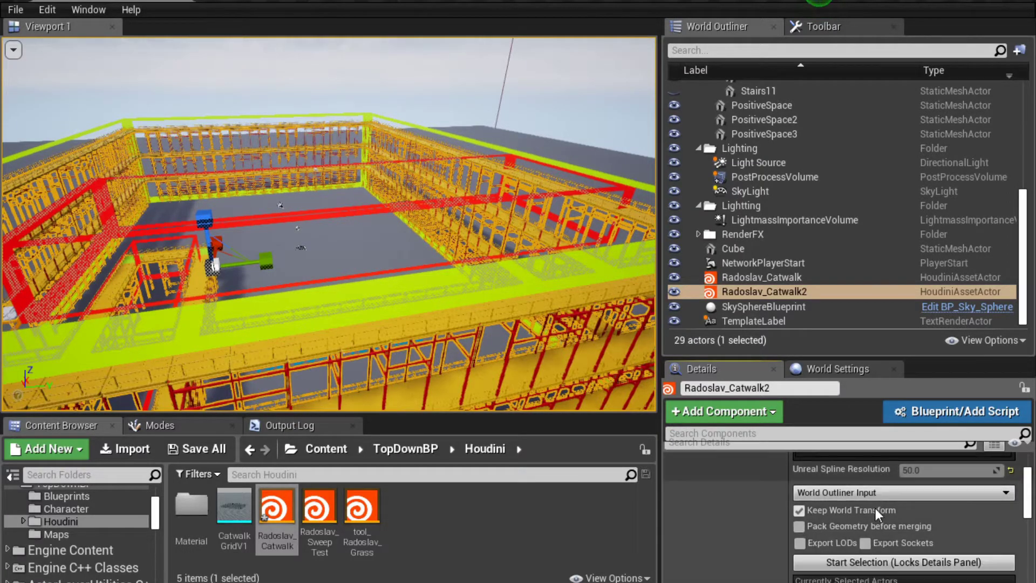